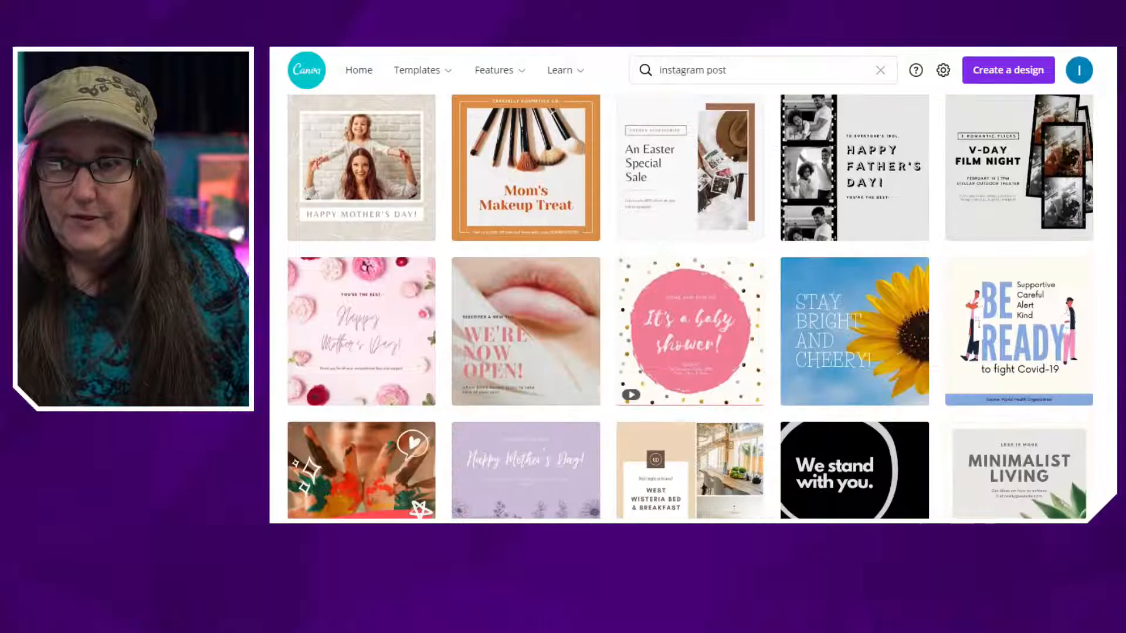
- Find the "Stay Bright and Cheery!" sunflower design among the Instagram post templates and open it for editing
scroll(690, 304, "down", 1)
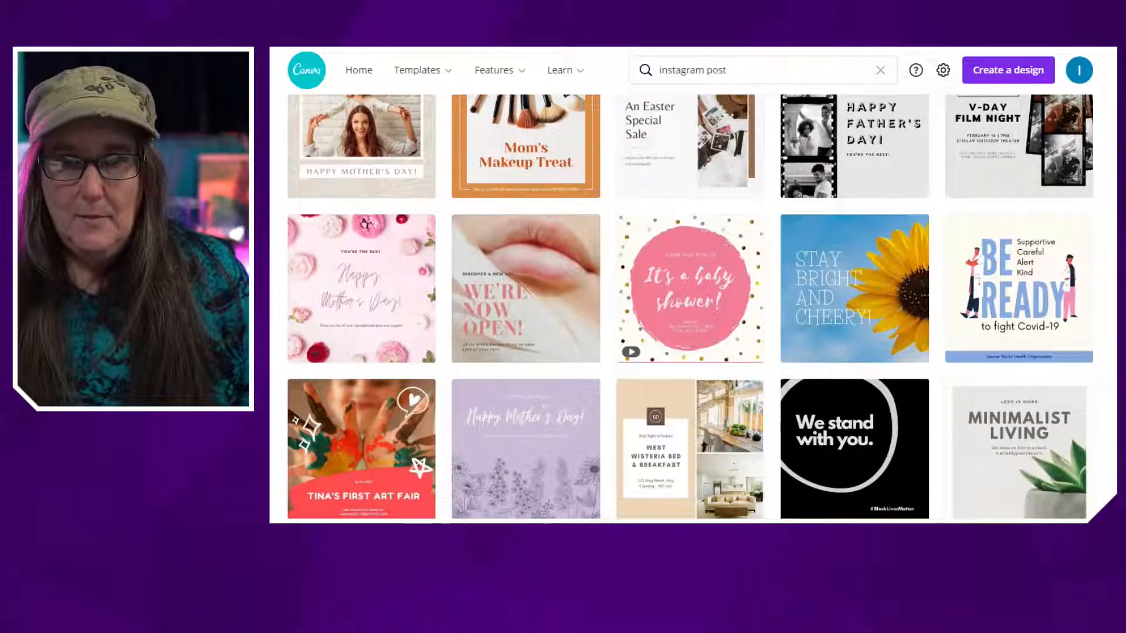
scroll(945, 314, "down", 1)
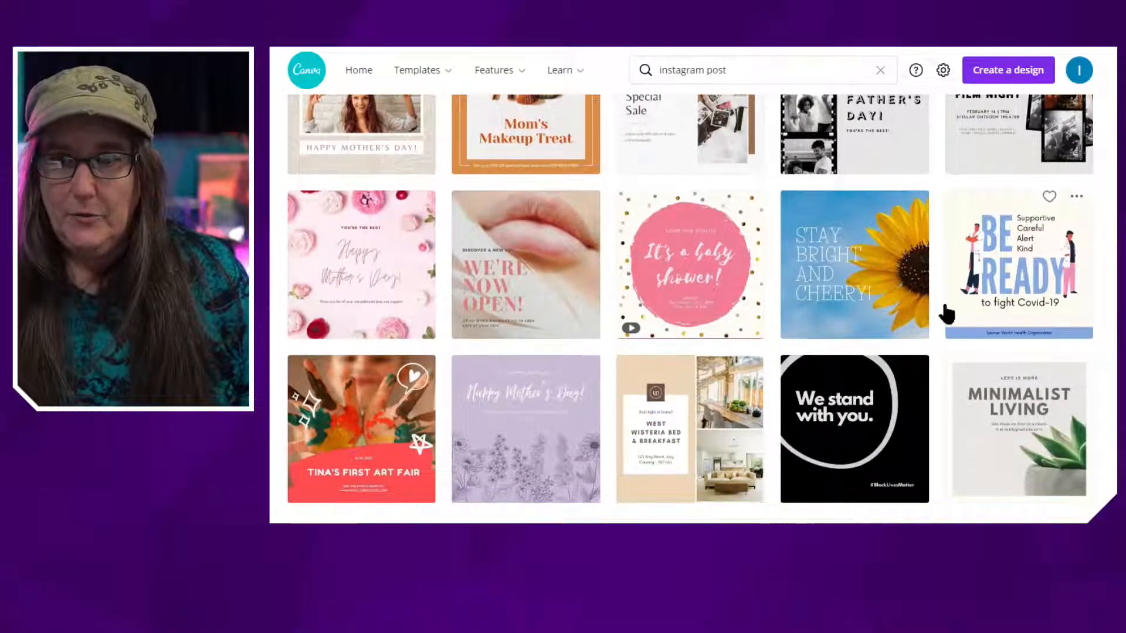
left_click(887, 303)
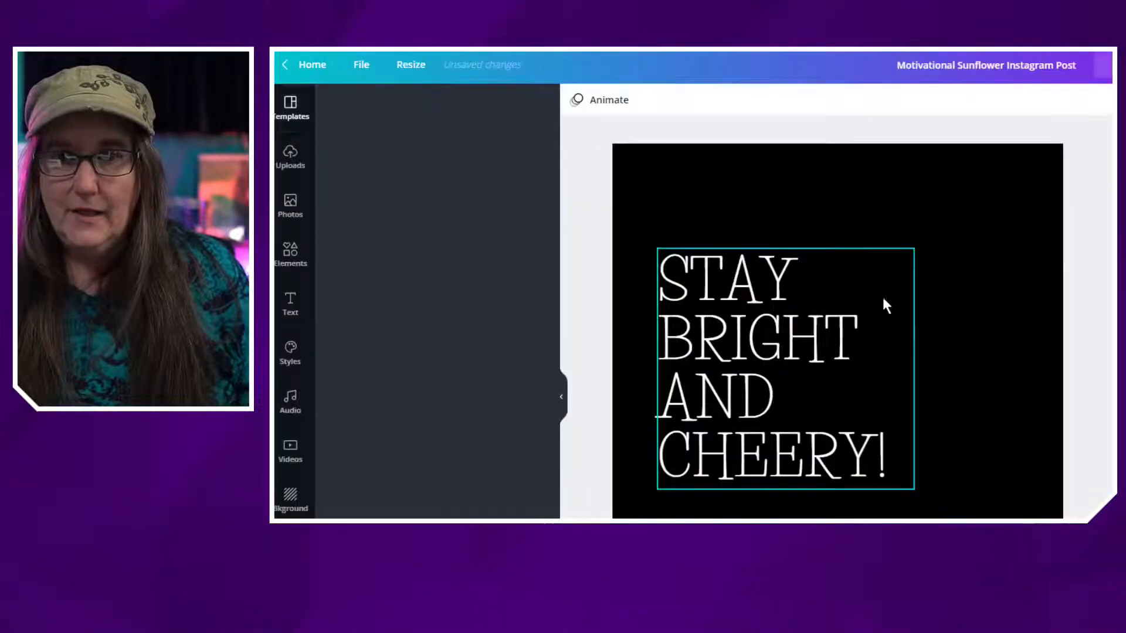
left_click(801, 346)
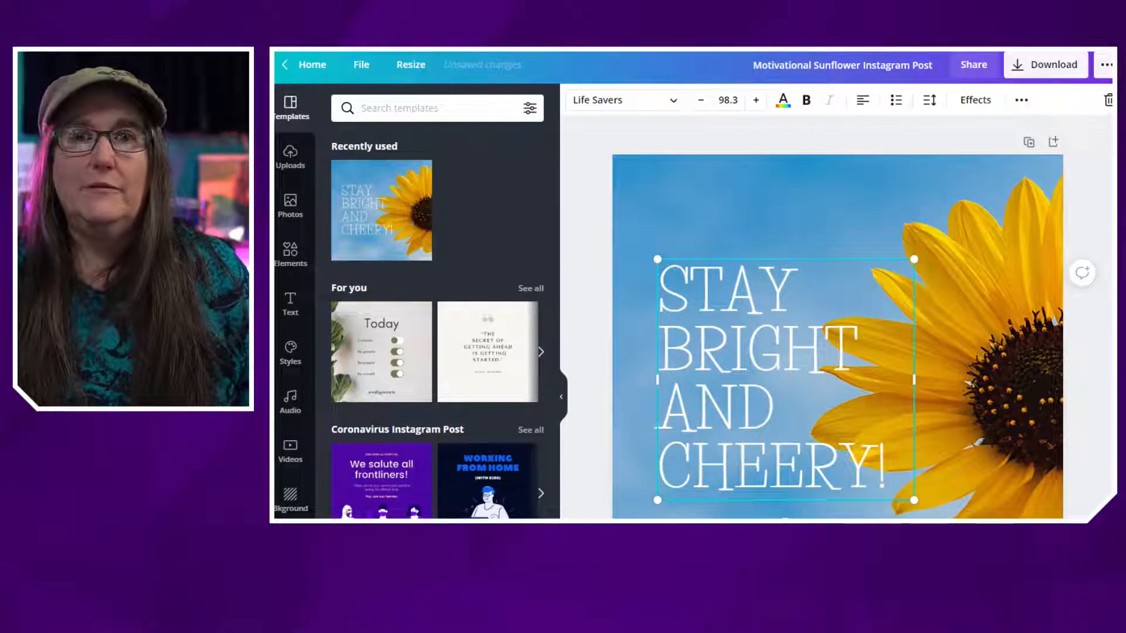
left_click(1101, 381)
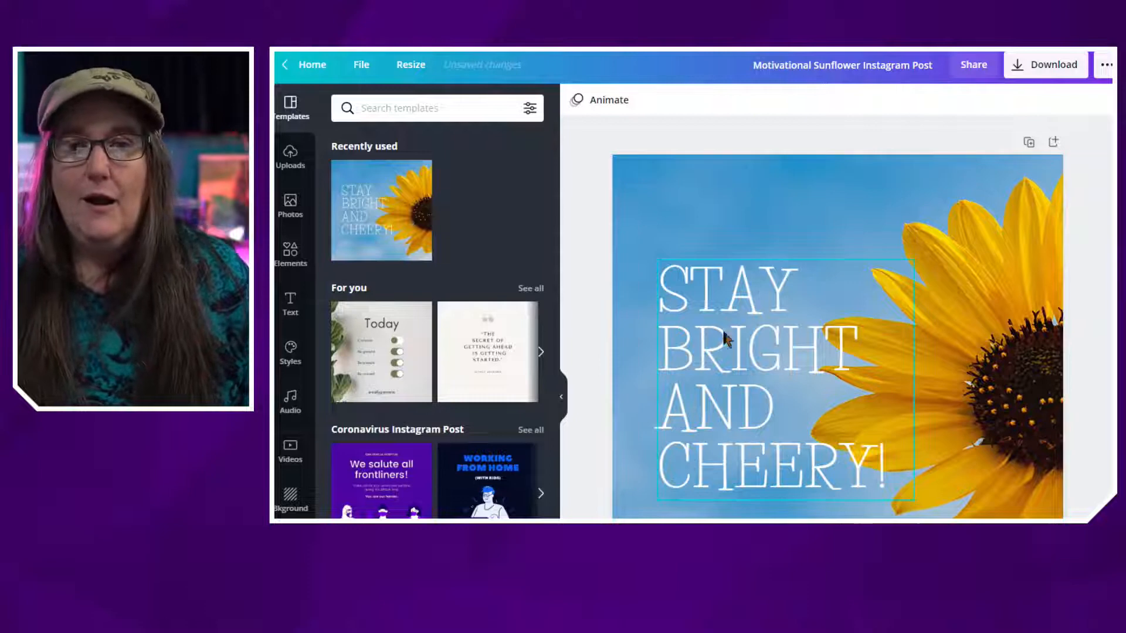
left_click(690, 306)
double_click(675, 300)
left_click(710, 313)
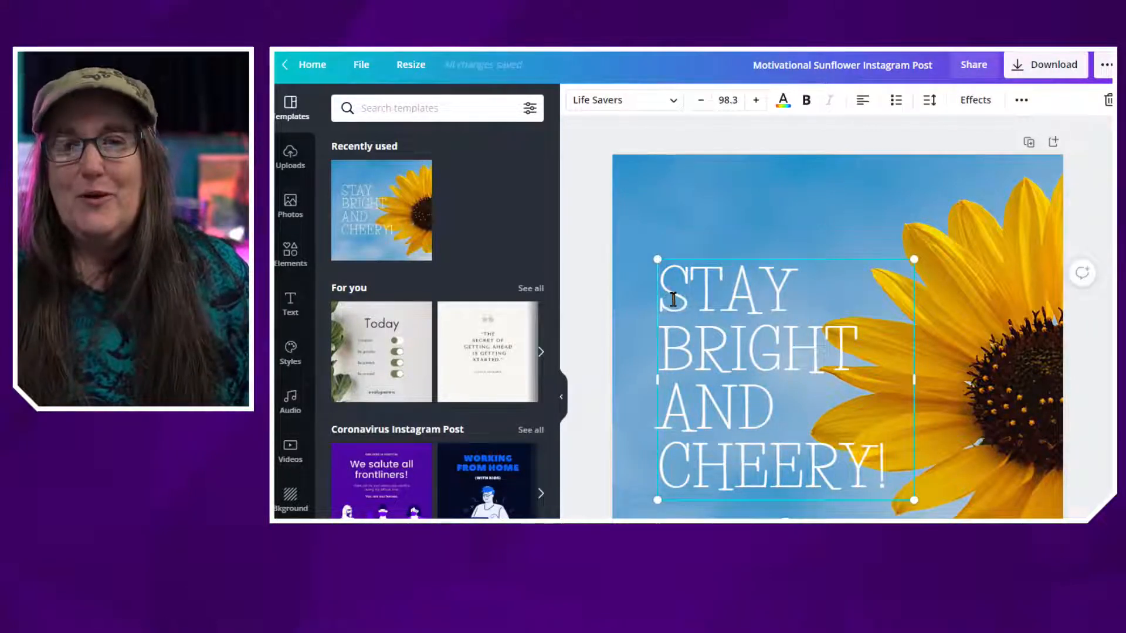
left_click_drag(675, 296, 810, 394)
left_click_drag(883, 463, 698, 315)
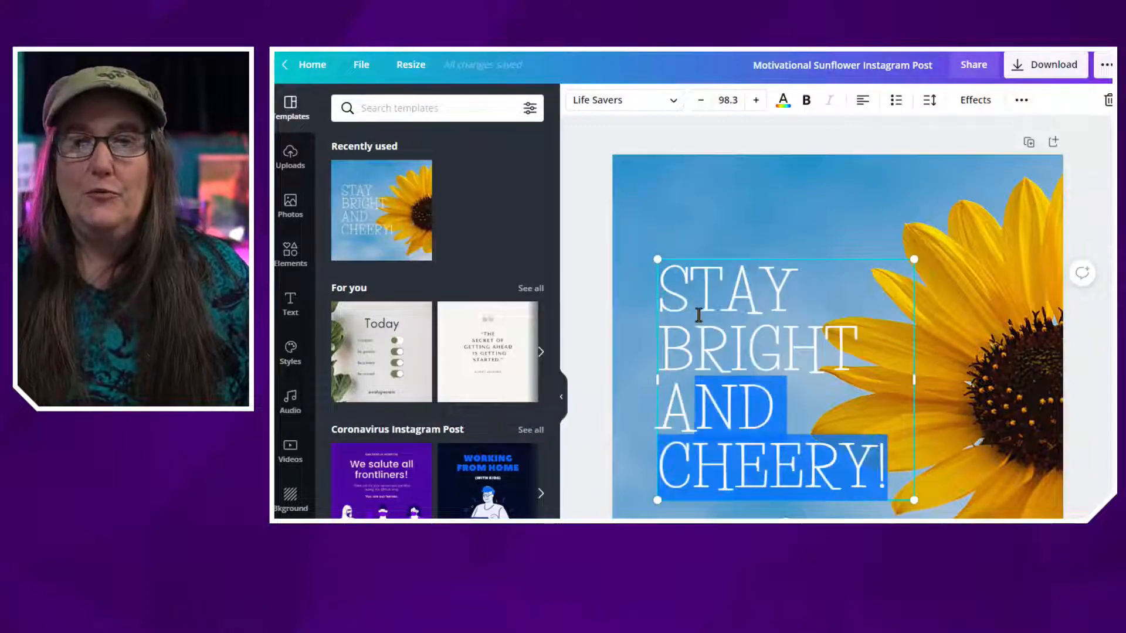
left_click(663, 282, "shift")
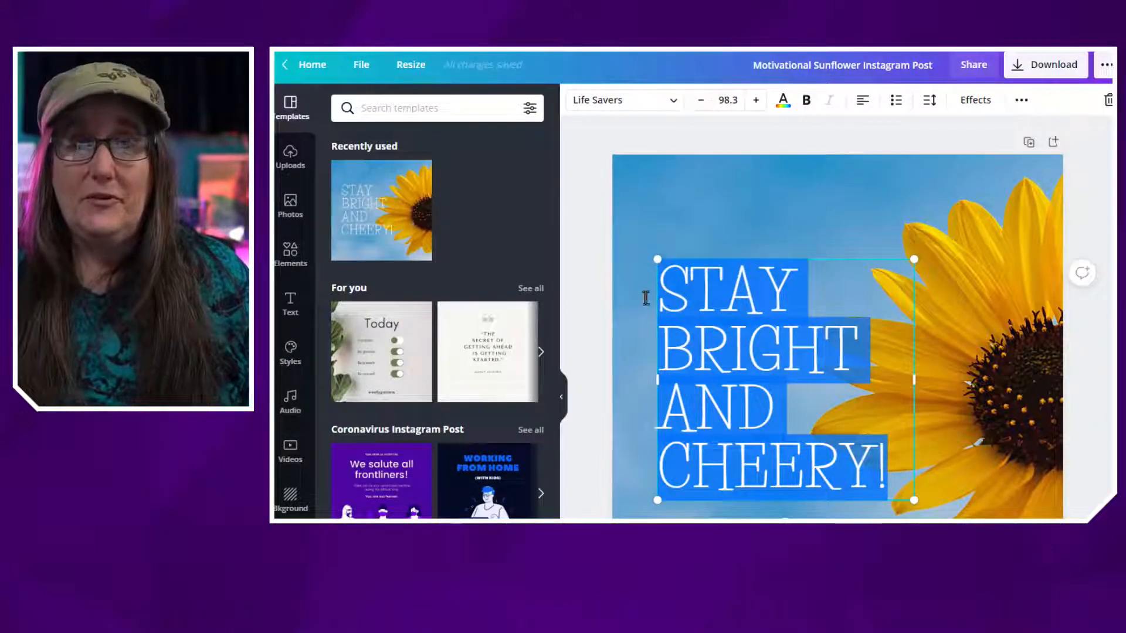
left_click(595, 281)
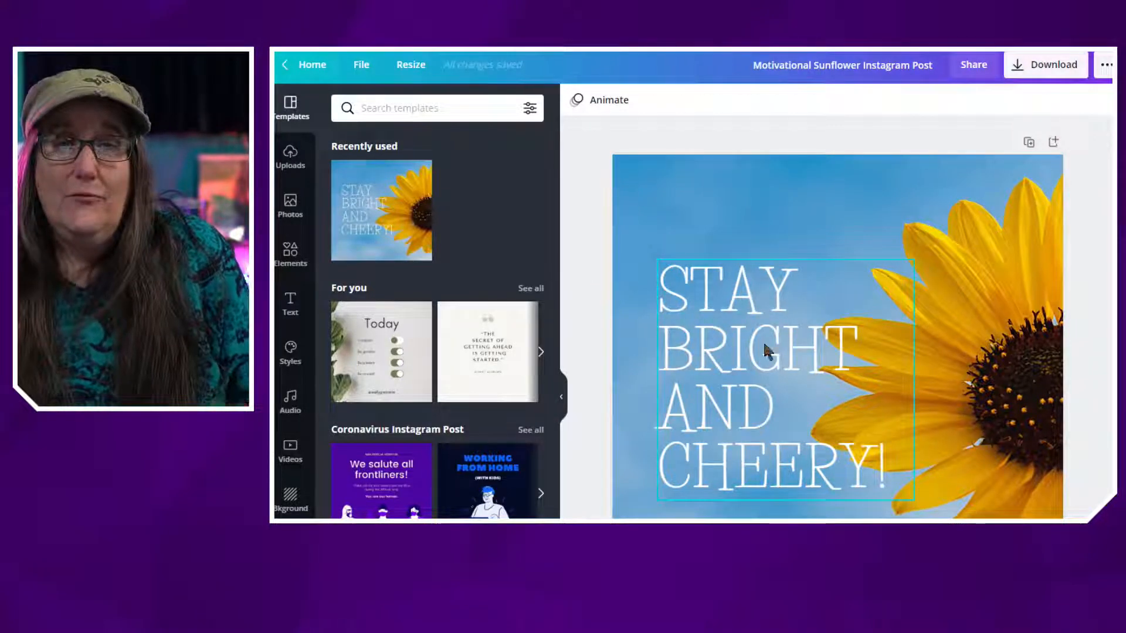
- Try Aileron Heavy on the whole sunflower headline and settle on Object Sans as its font
left_click(674, 294)
left_click(673, 294)
left_click_drag(673, 293, 891, 477)
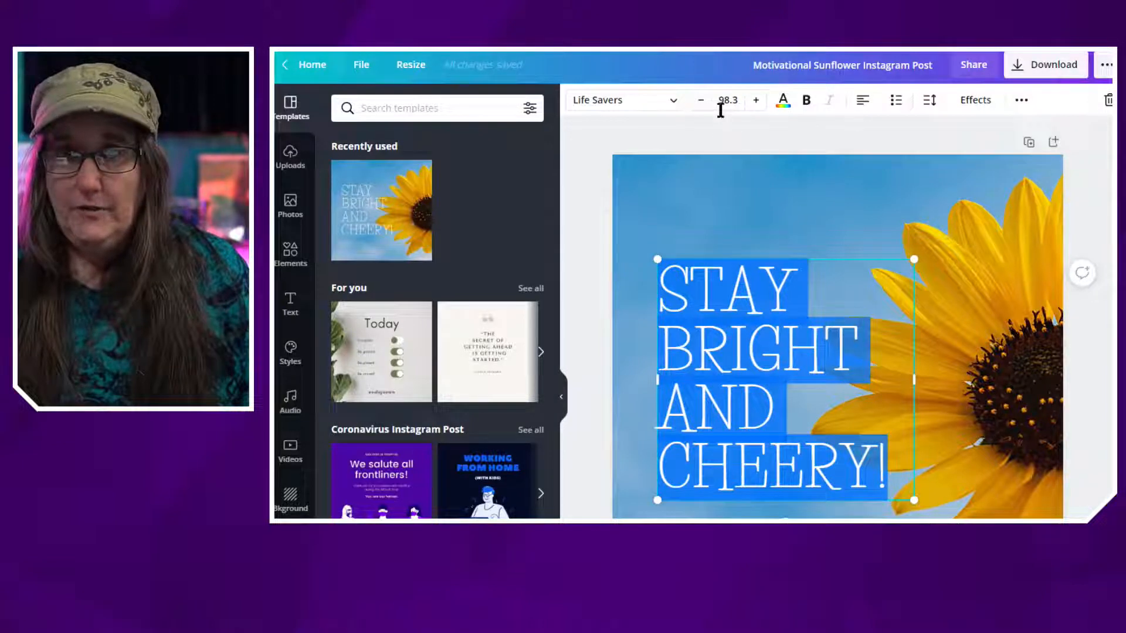
left_click(676, 109)
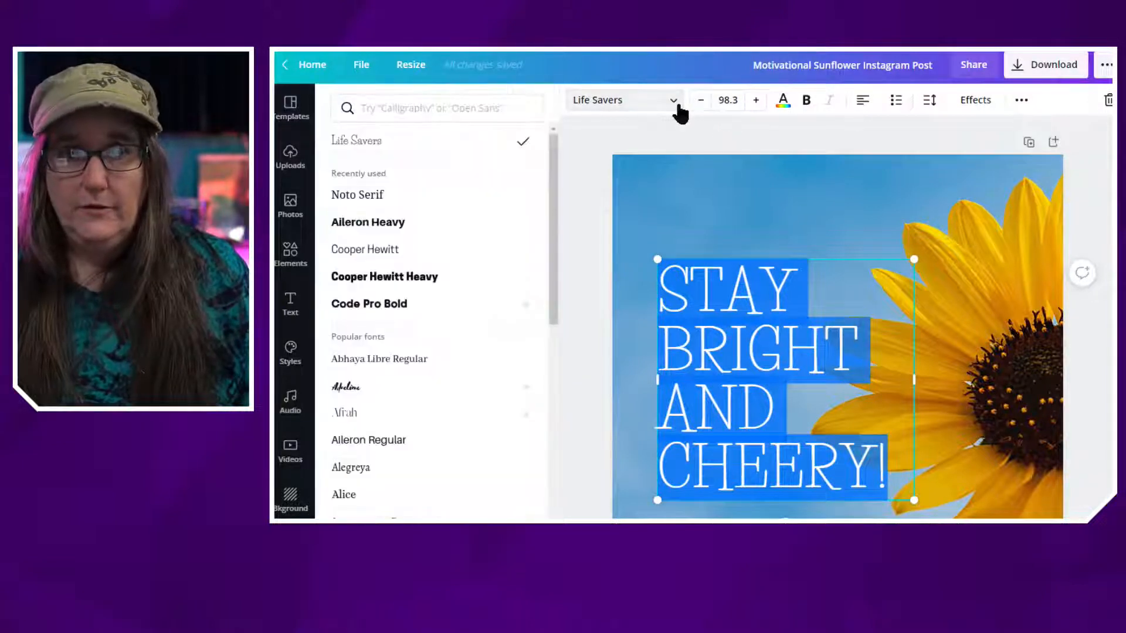
left_click(414, 227)
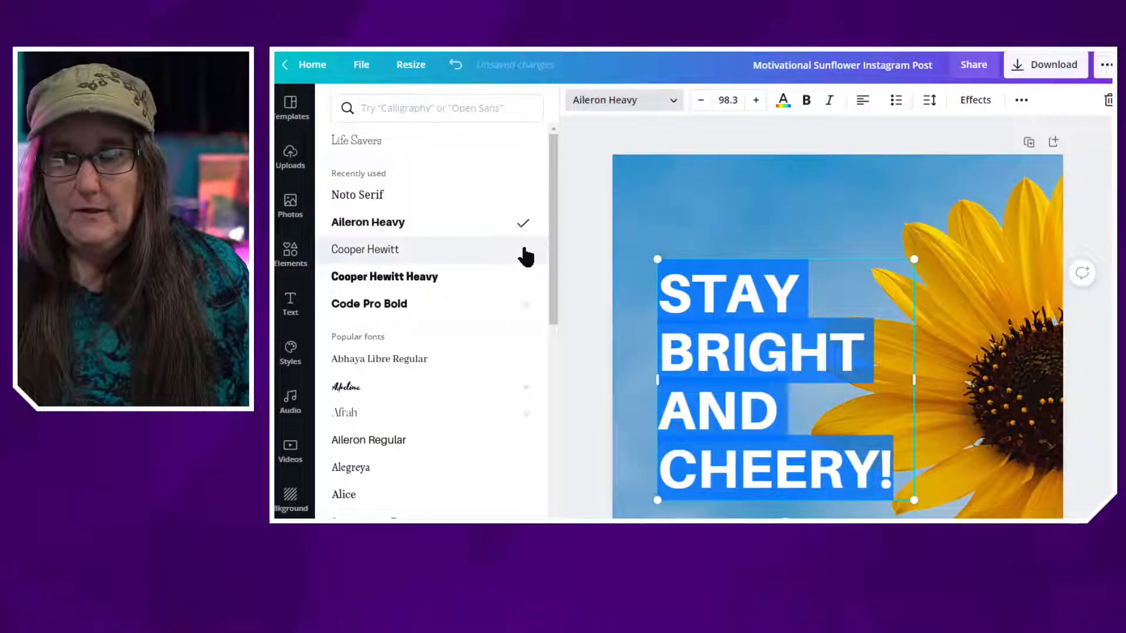
left_click_drag(555, 262, 553, 540)
left_click_drag(560, 456, 558, 489)
left_click(395, 405)
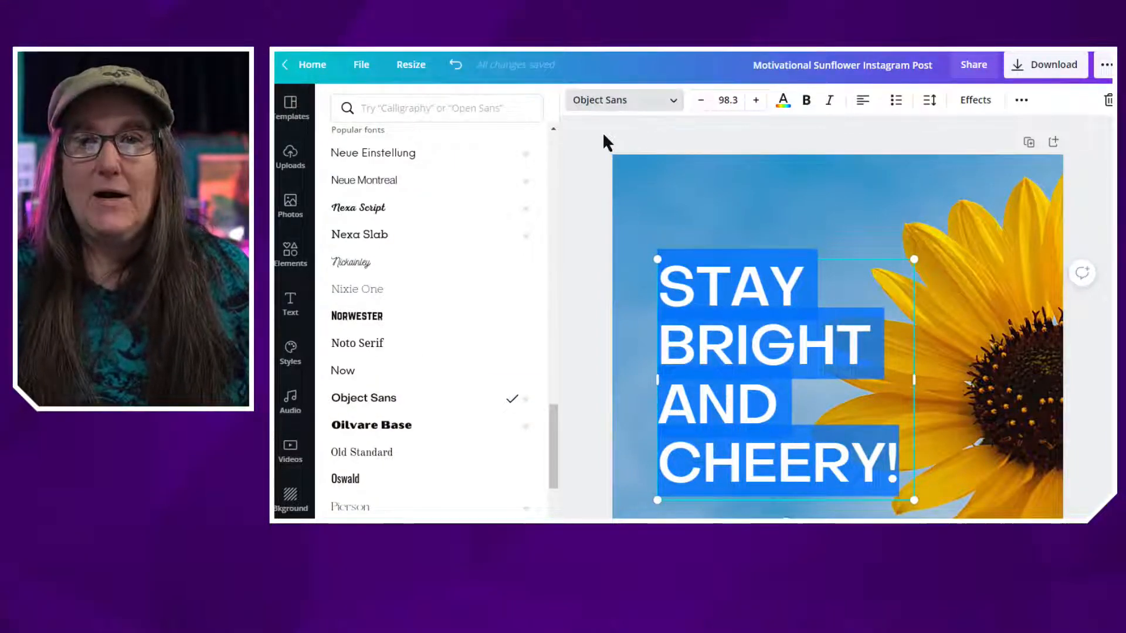
left_click(589, 143)
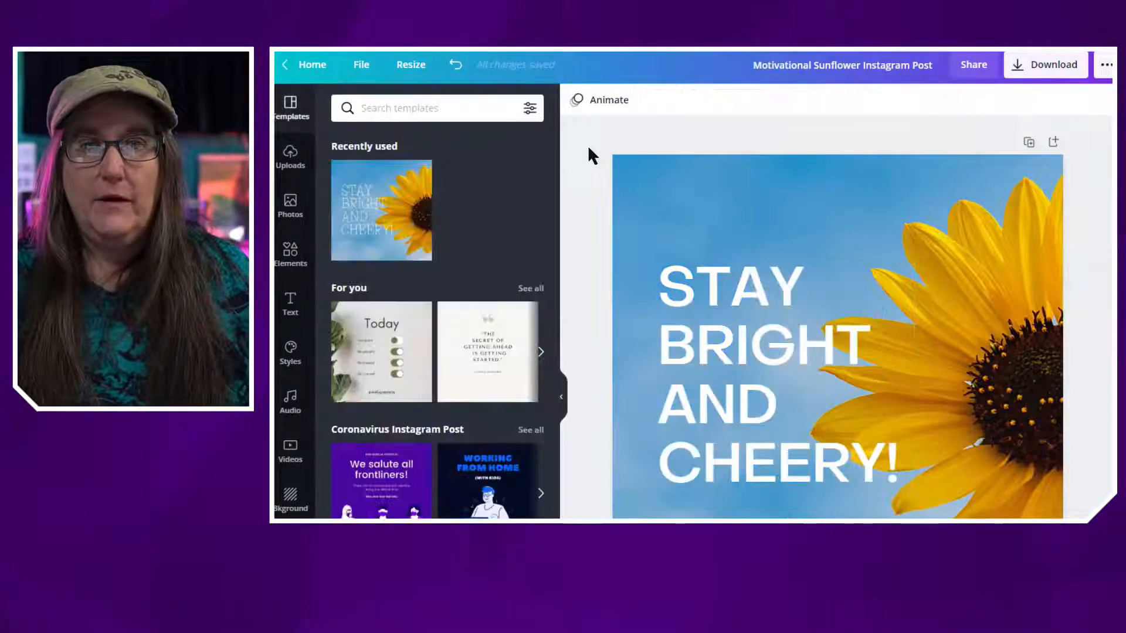
- Turn off the uppercase formatting of the headline text so it uses mixed-case letters
left_click(669, 334)
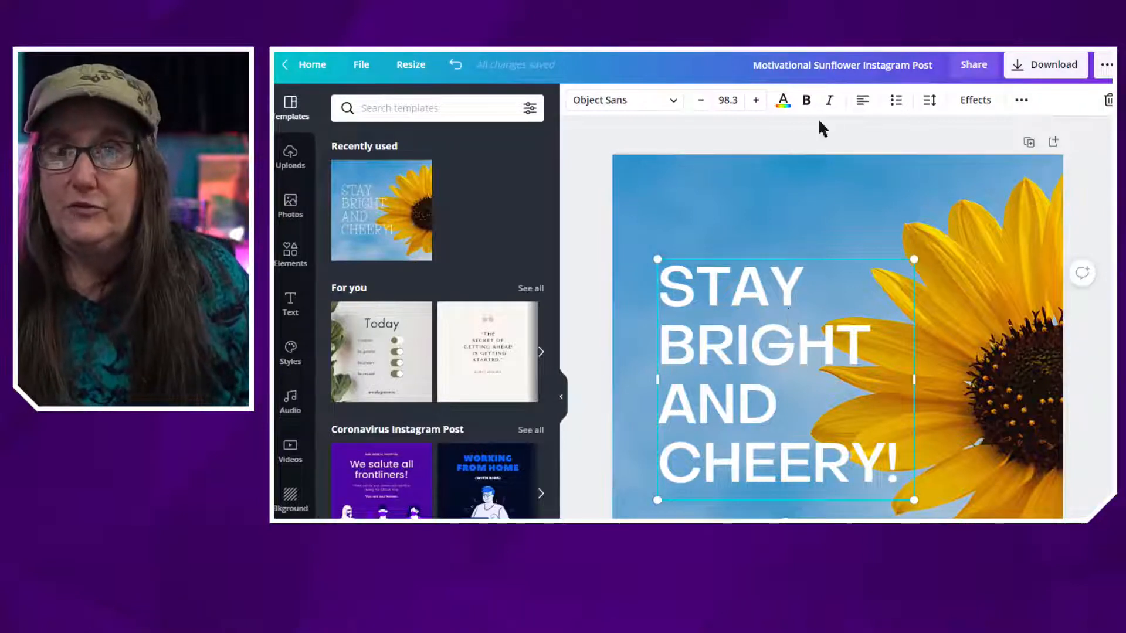
left_click(1022, 100)
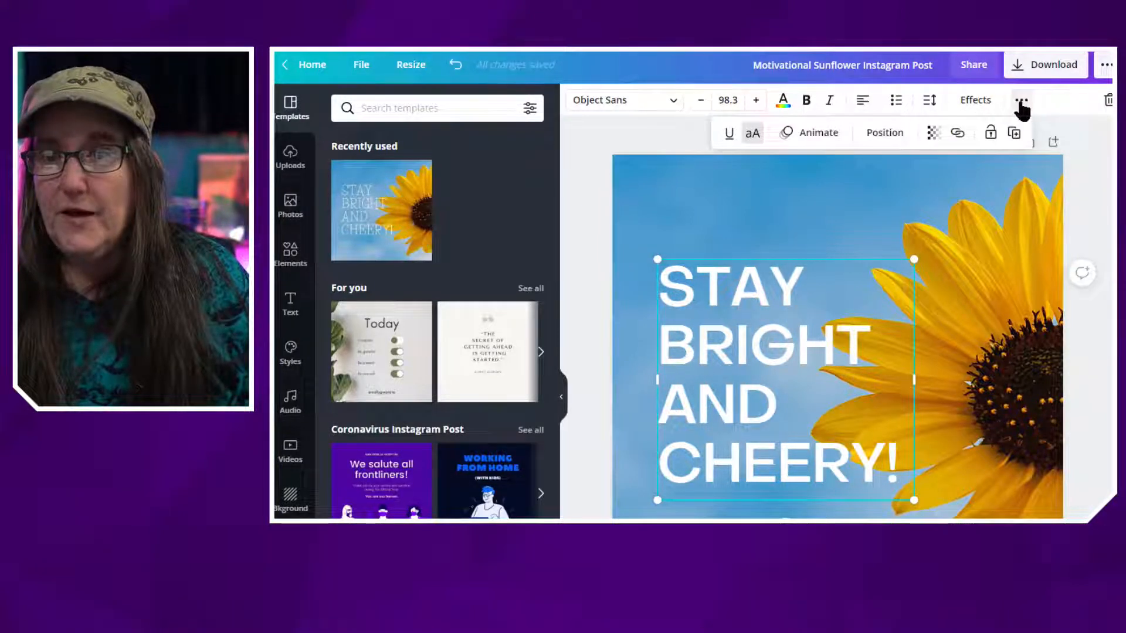
left_click(758, 141)
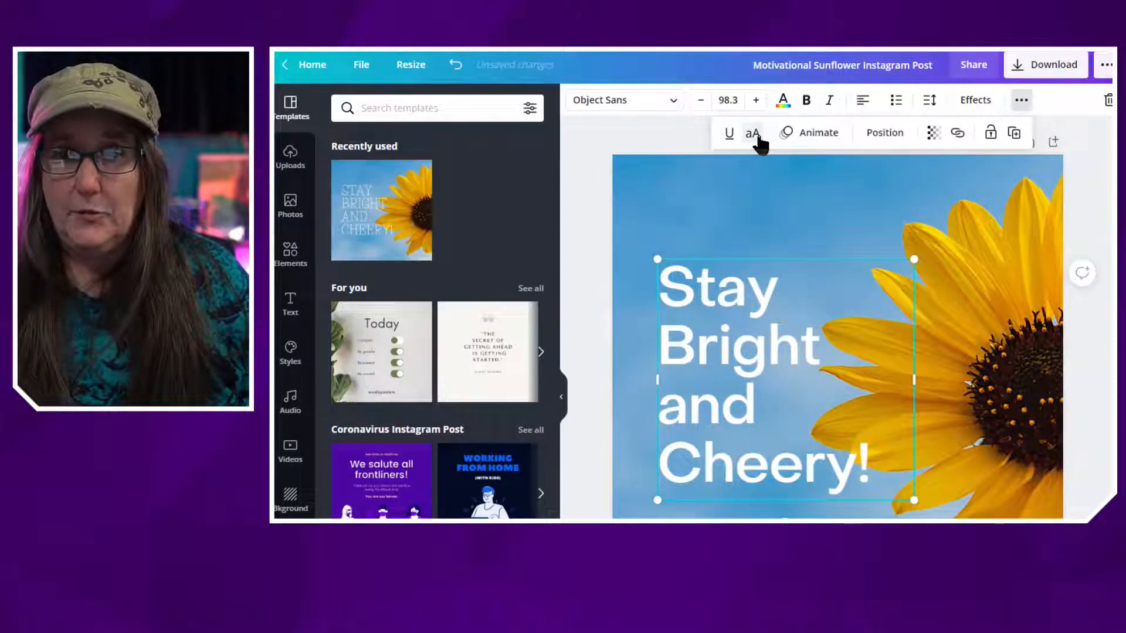
left_click(757, 140)
left_click(757, 141)
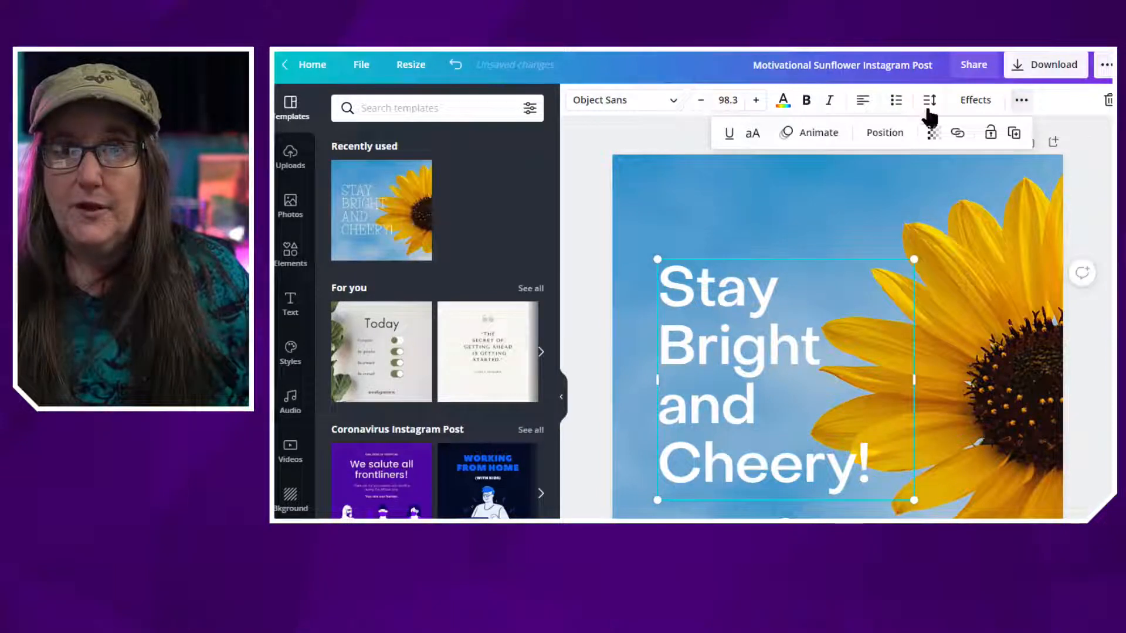
left_click(753, 140)
left_click(754, 141)
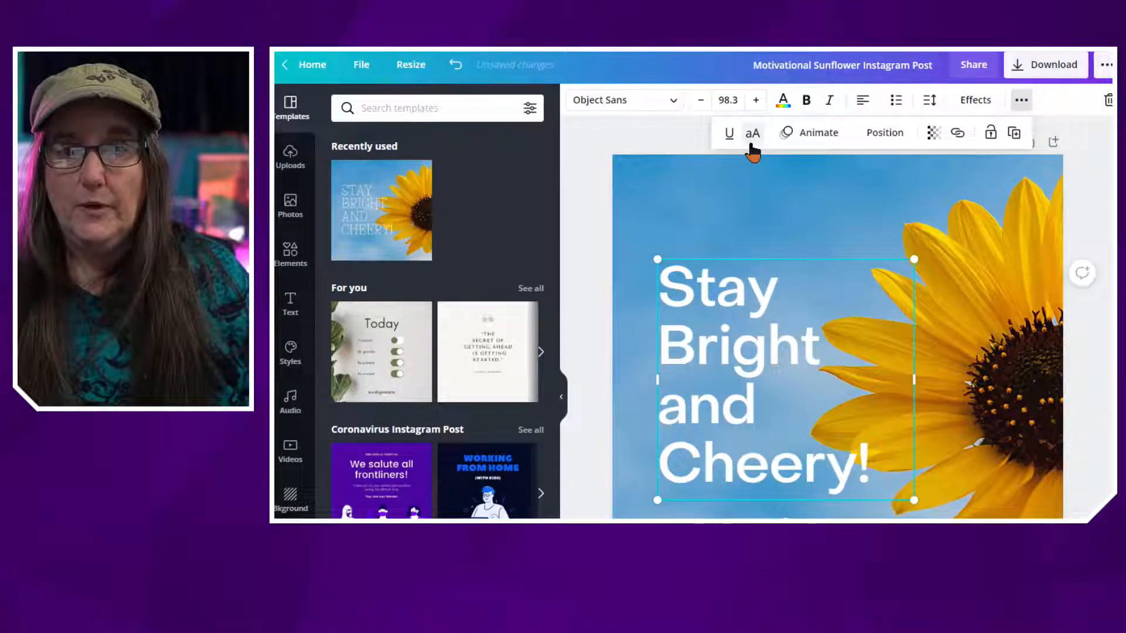
- Replace the letters "tay" in the headline's first word with capital "TAY"
left_click(693, 292)
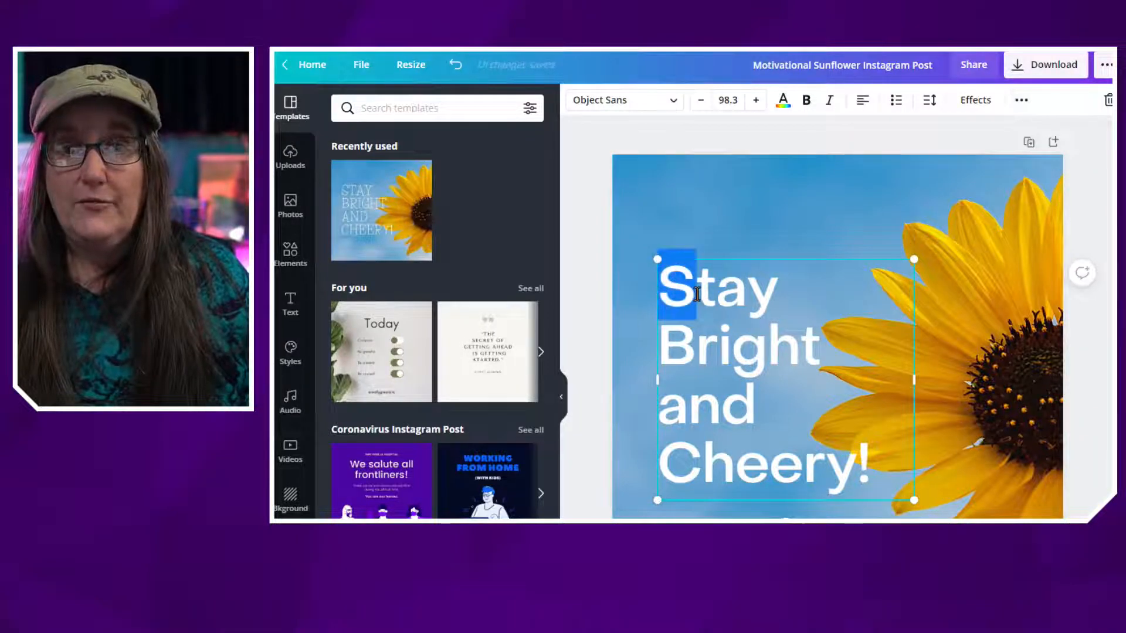
left_click(716, 294)
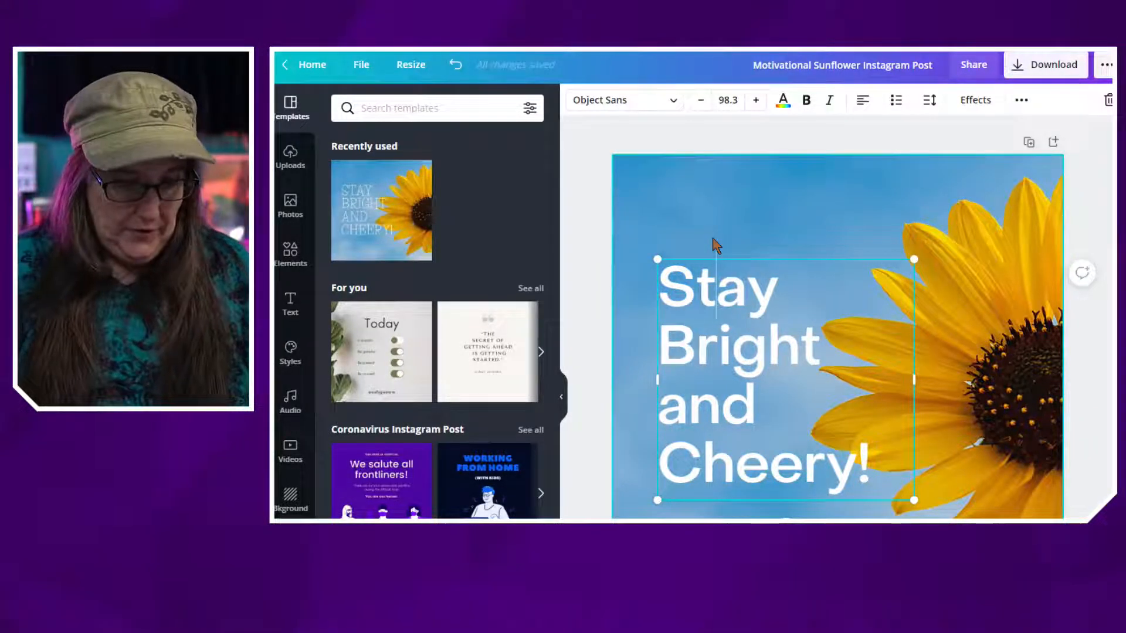
key("shift+Right")
key("shift+Right")
key("shift+Right")
key("shift+Right")
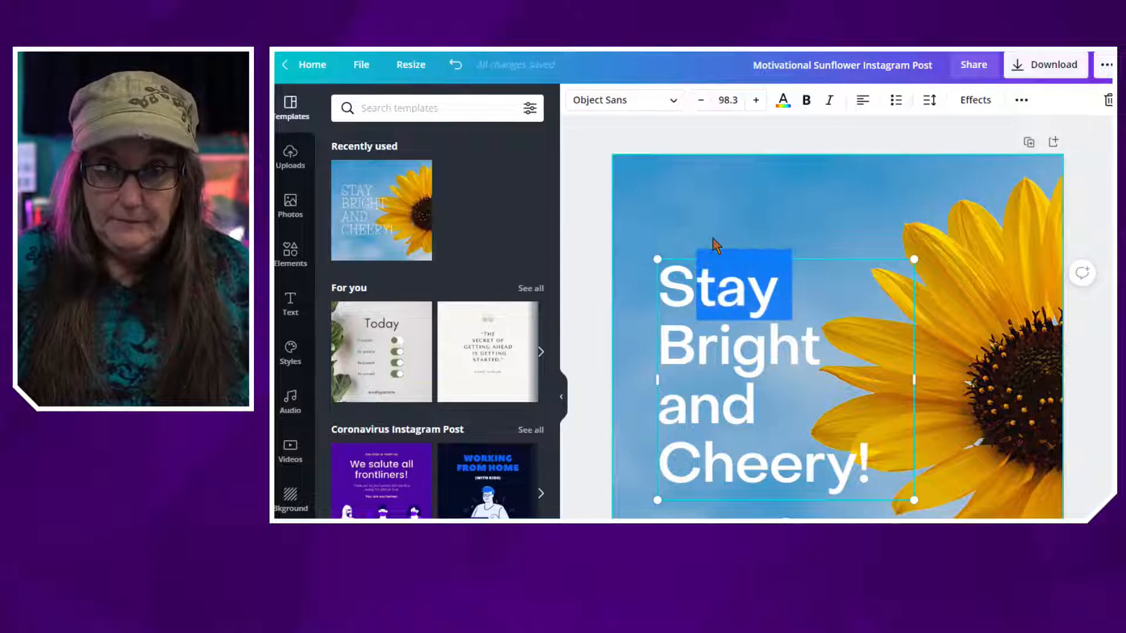
type("TAY")
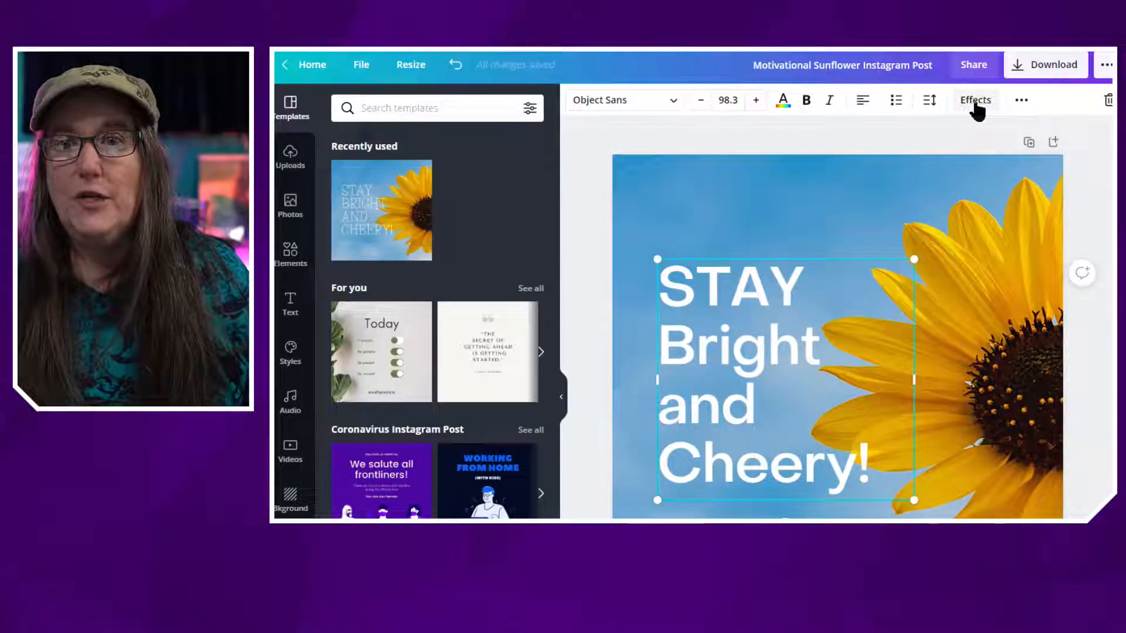
- Toggle the headline's uppercase formatting to compare its effect, leaving it switched off
left_click(1017, 102)
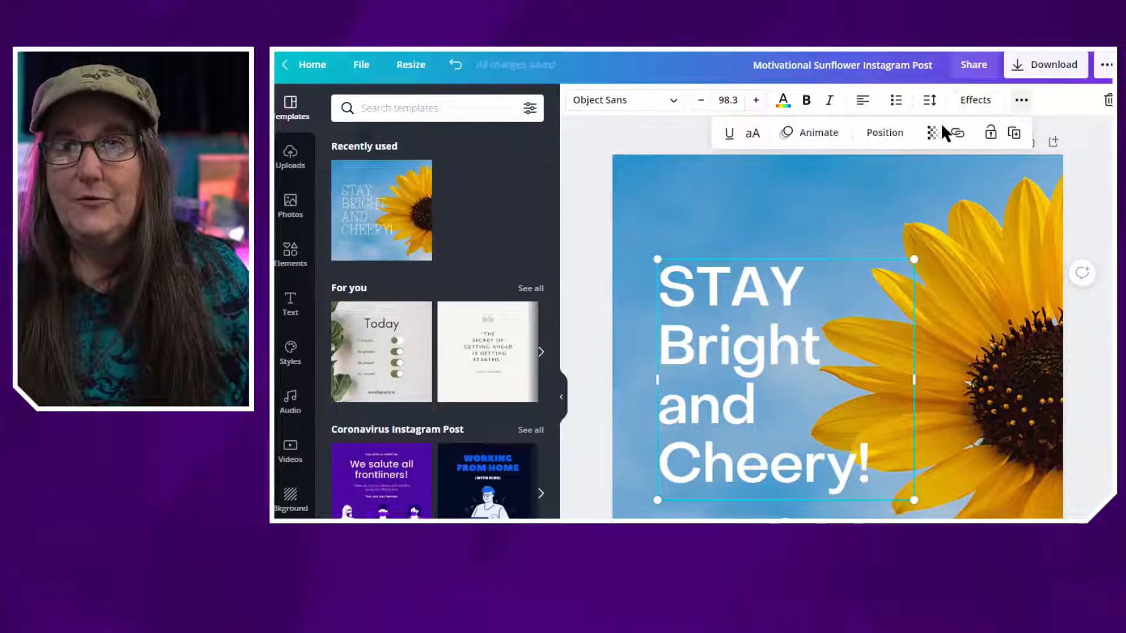
left_click(753, 134)
left_click(754, 134)
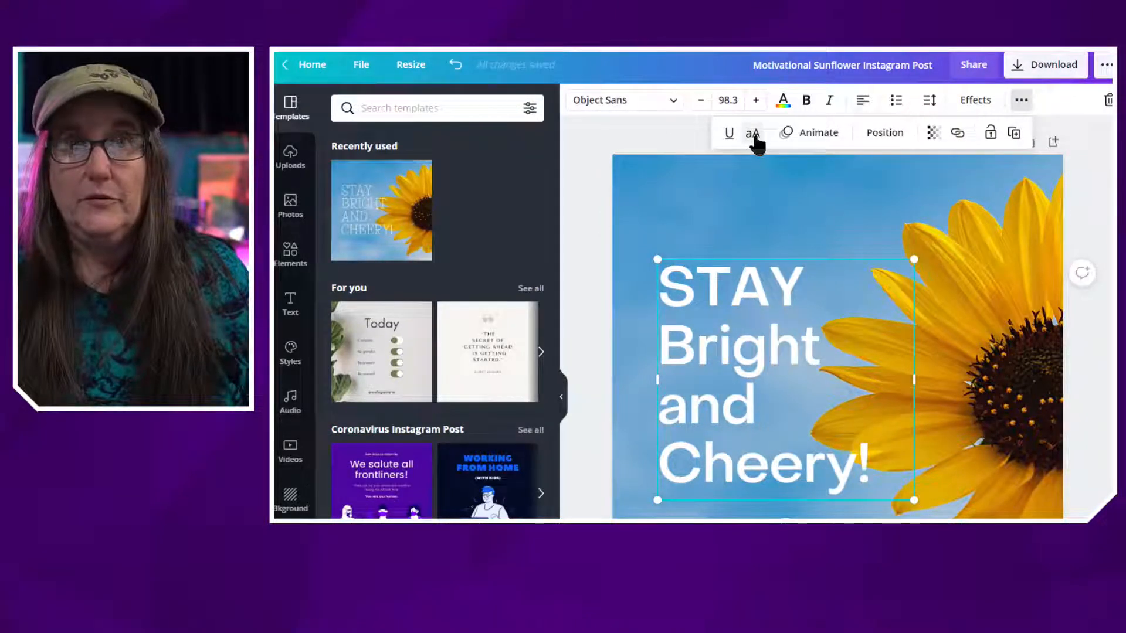
left_click(758, 134)
left_click(754, 134)
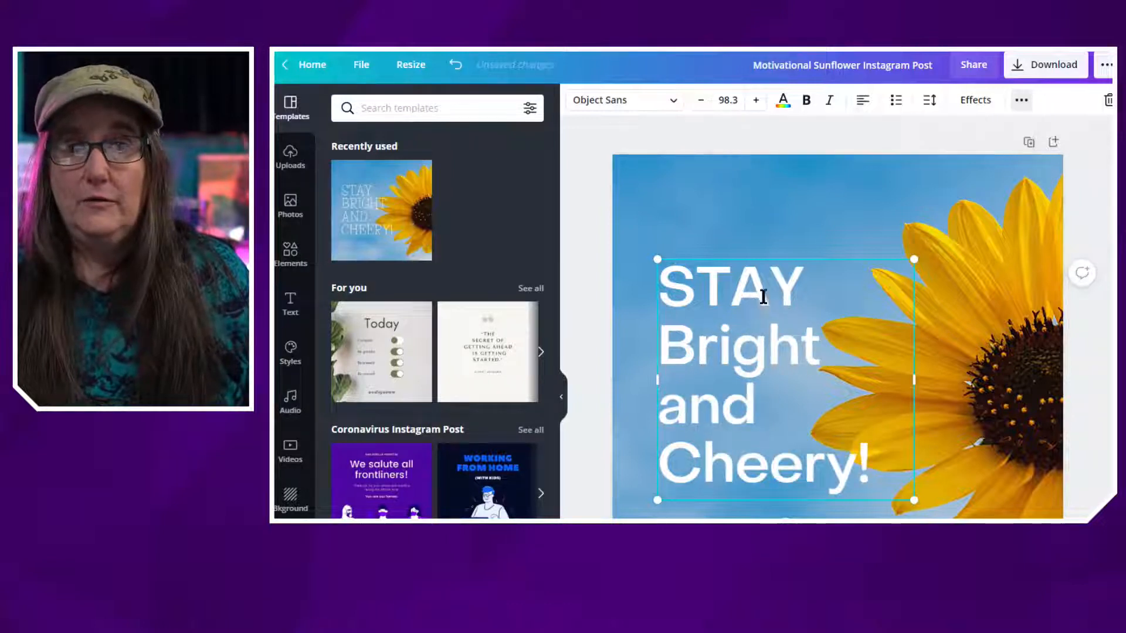
- Replace the whole sunflower headline with "It's Time To Freshen Up Your Social Media Feed!"
double_click(693, 290)
left_click(706, 289)
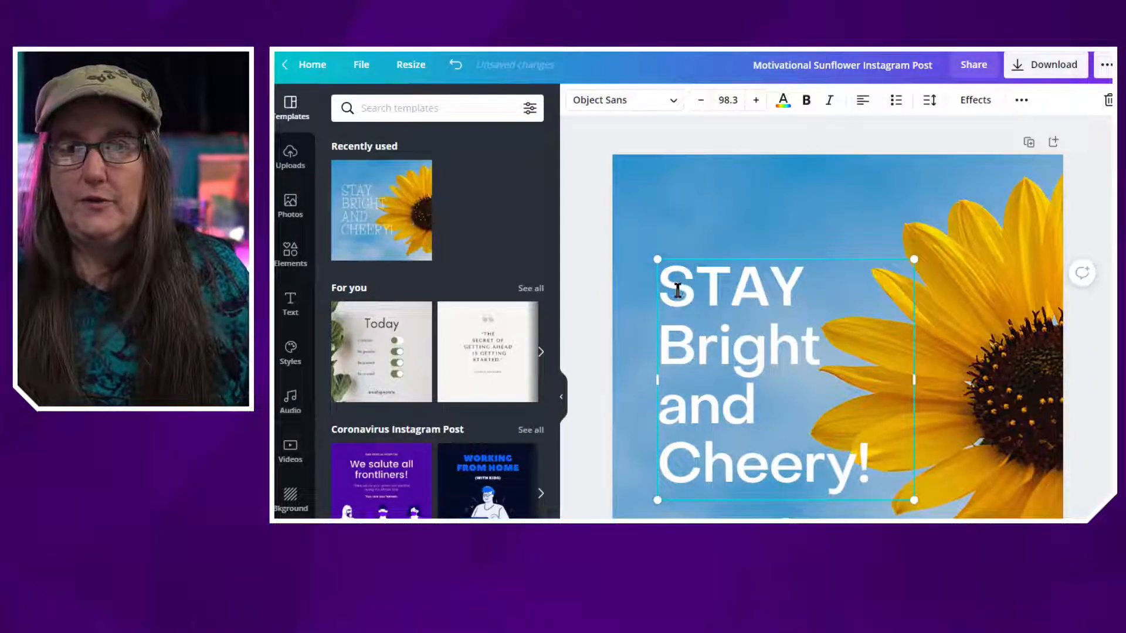
left_click_drag(679, 292, 767, 349)
left_click(829, 409)
left_click_drag(865, 465, 663, 285)
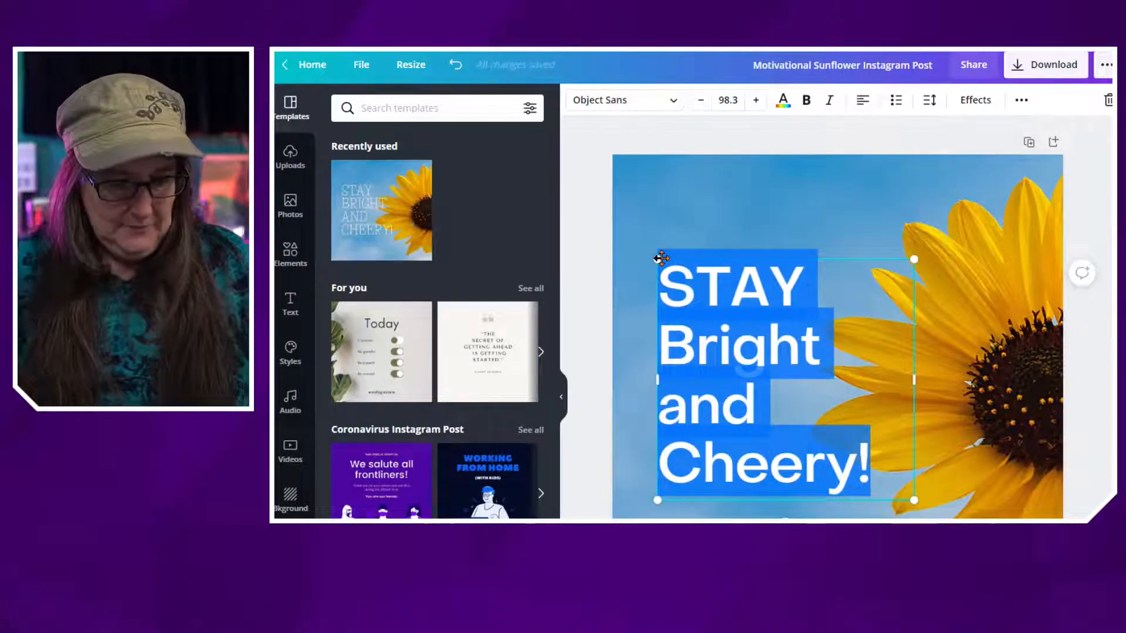
type("It's Ti")
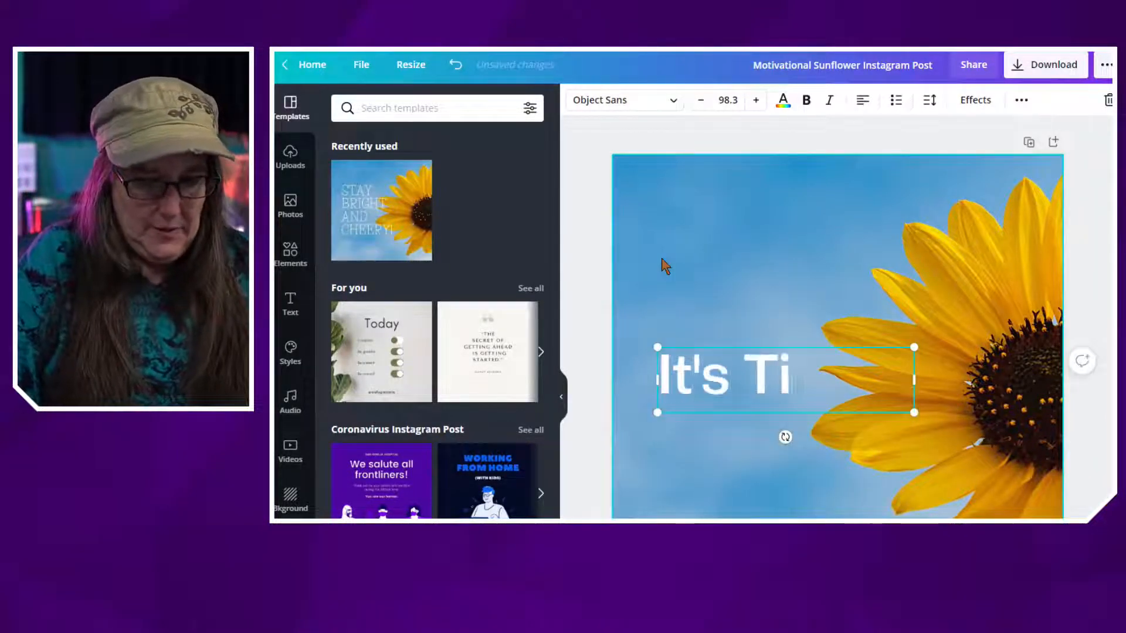
type("me TO Freshen")
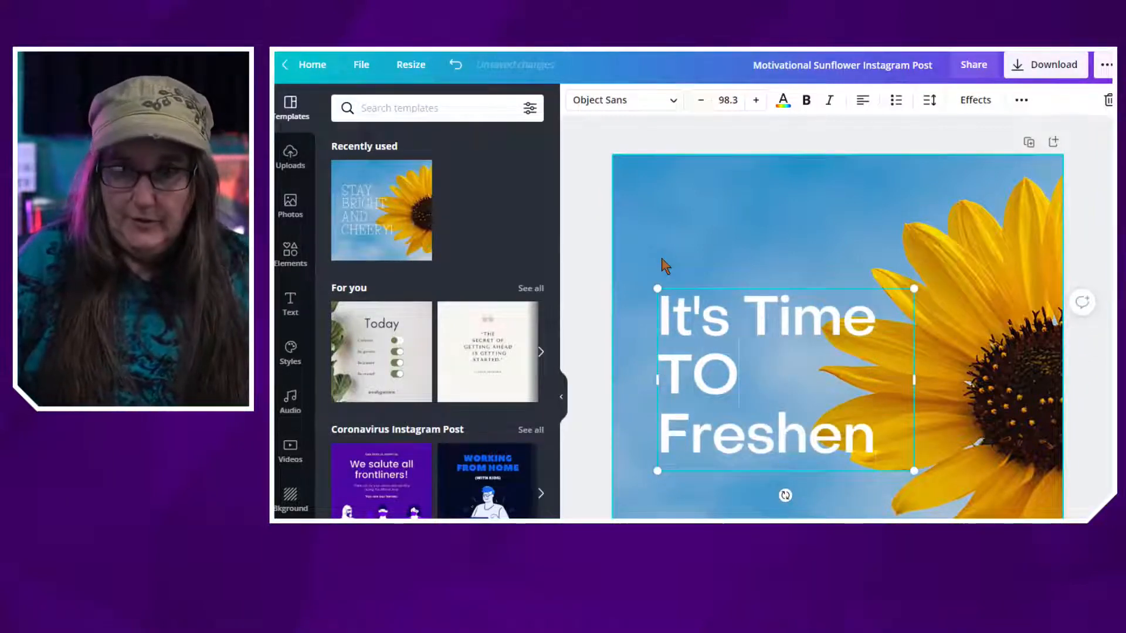
key("BackSpace")
type("o")
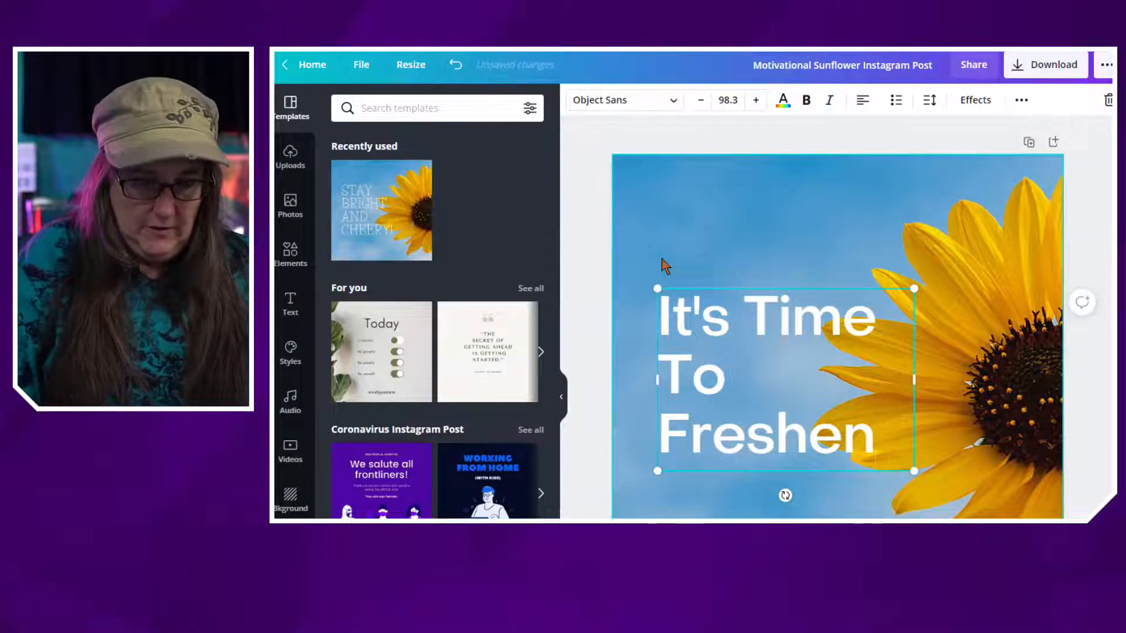
type(" Up Your")
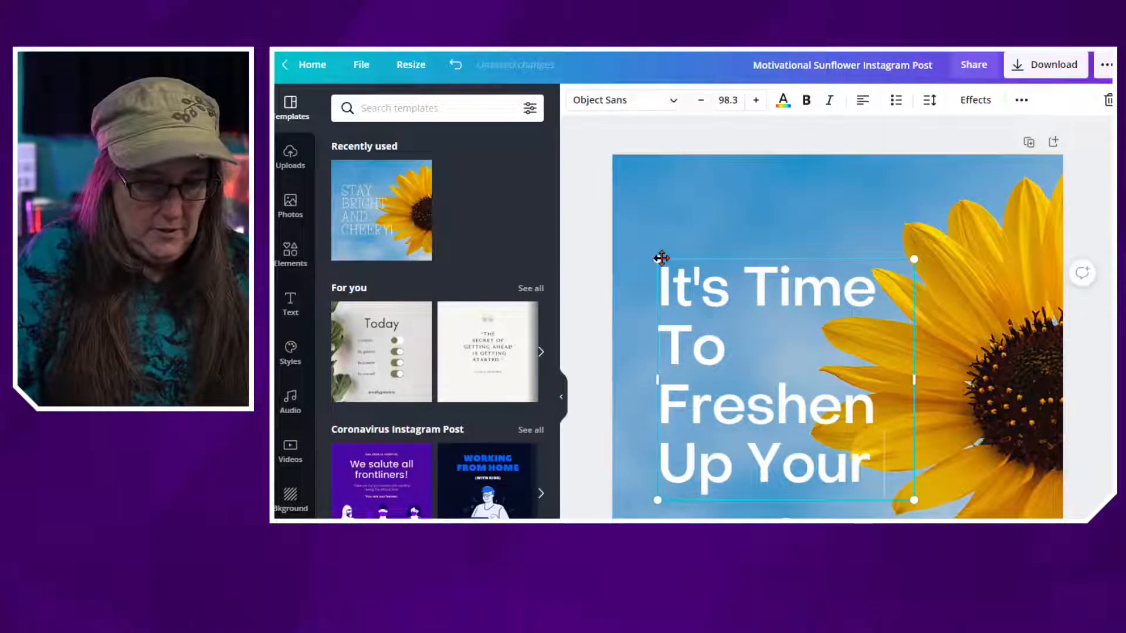
type(" Soc")
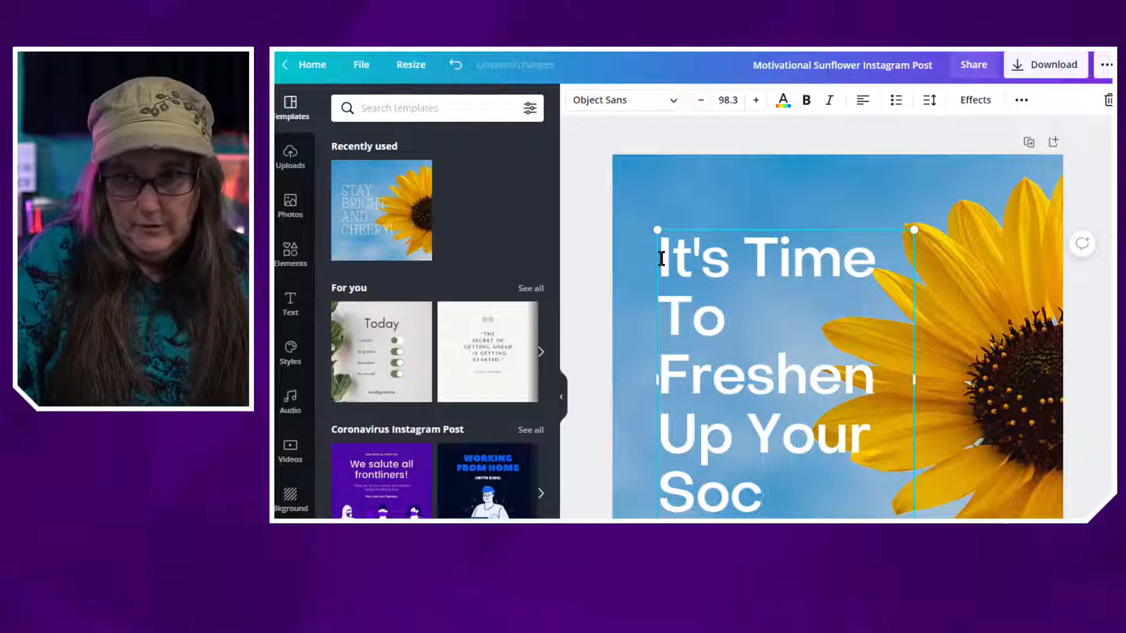
type("ilial Me")
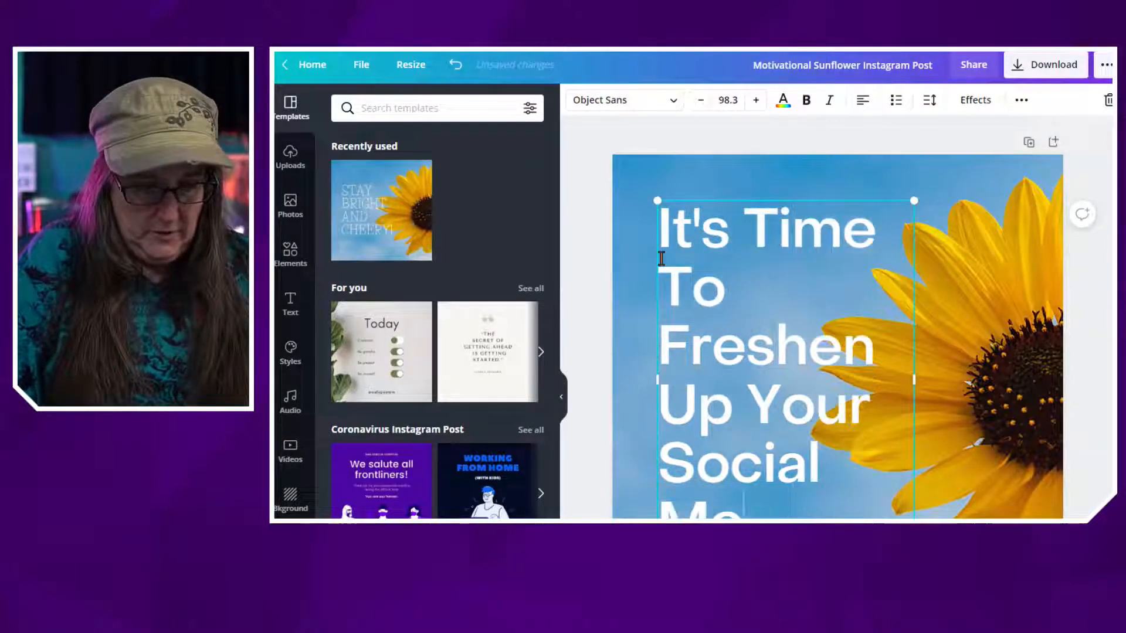
type("dia Fee")
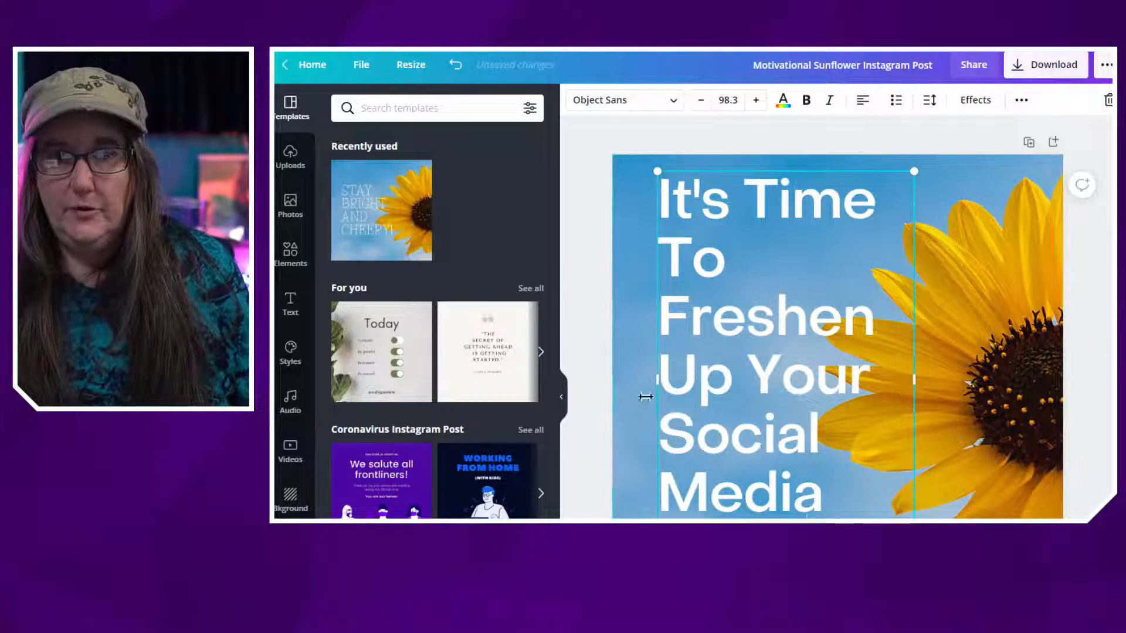
- Widen the headline's text box on both sides so the text wraps onto four lines
double_click(658, 380)
left_click(660, 384)
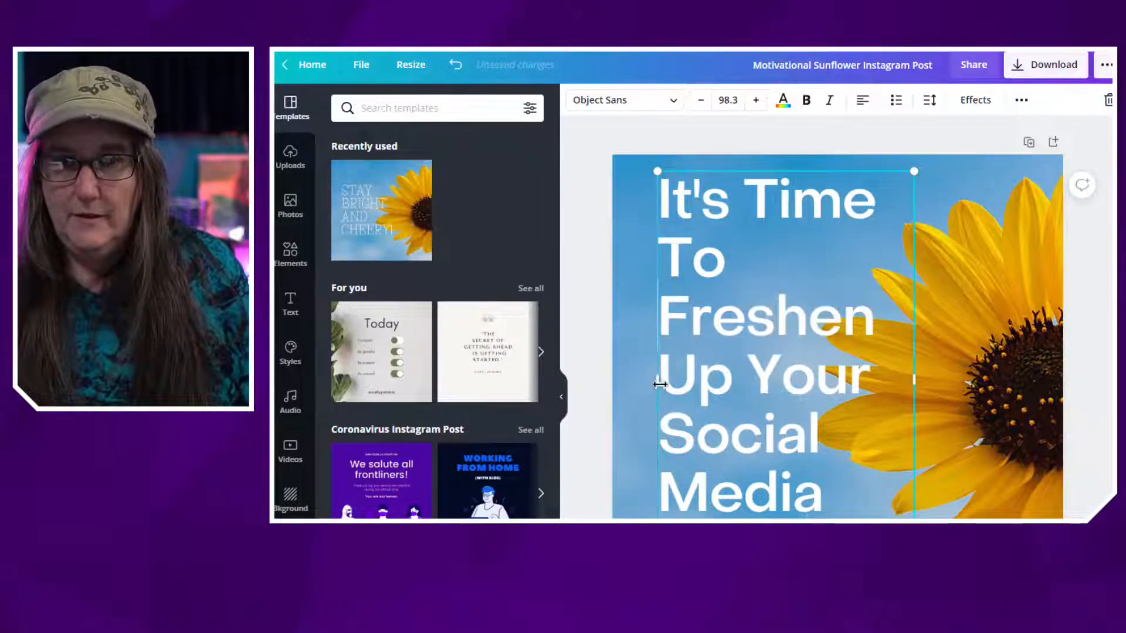
left_click_drag(646, 386, 632, 385)
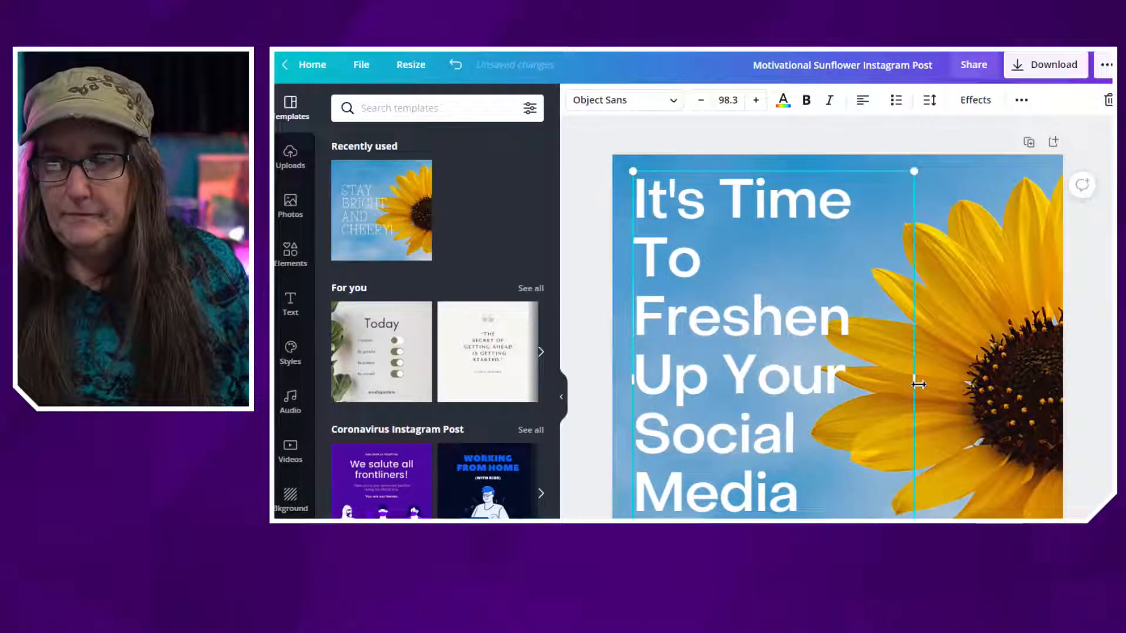
left_click_drag(944, 384, 965, 384)
scroll(562, 305, "down", 5)
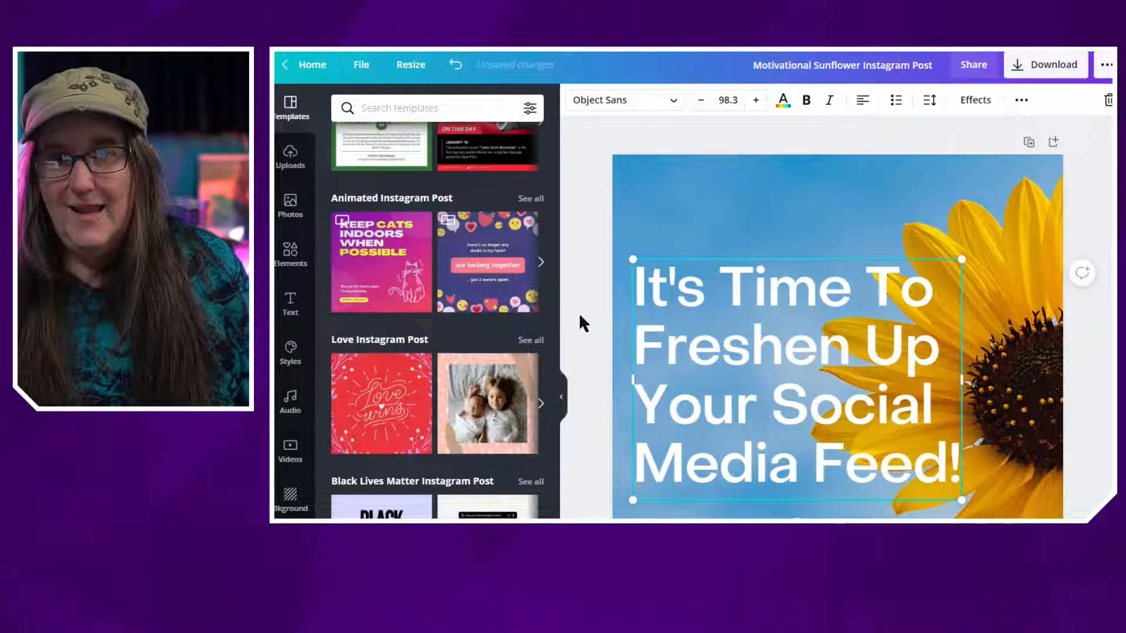
left_click_drag(633, 380, 620, 380)
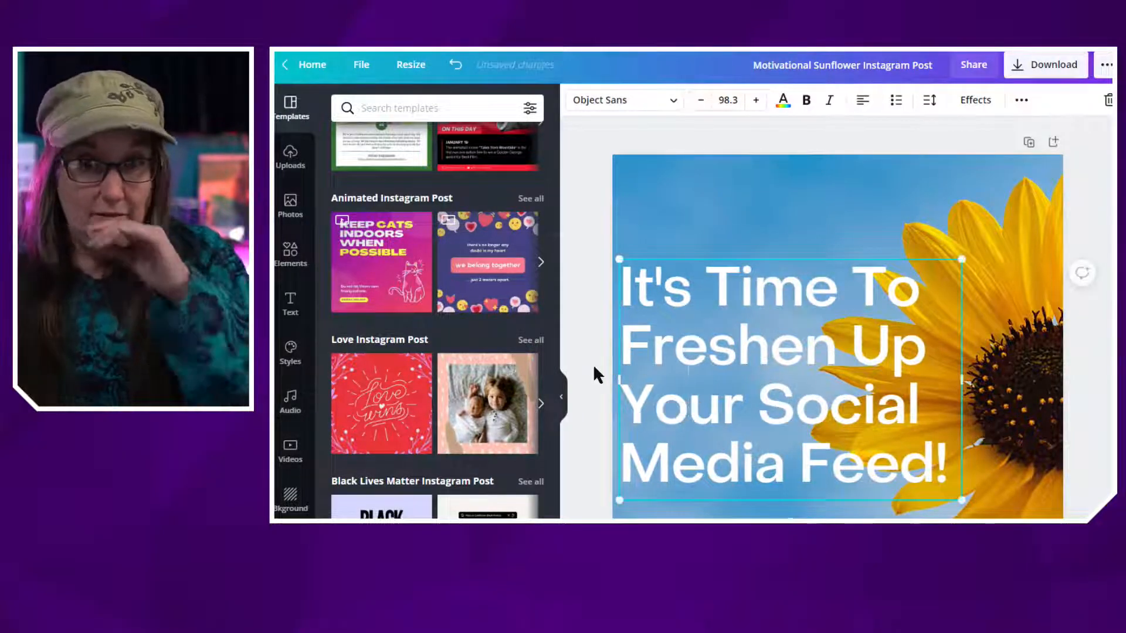
left_click(572, 341)
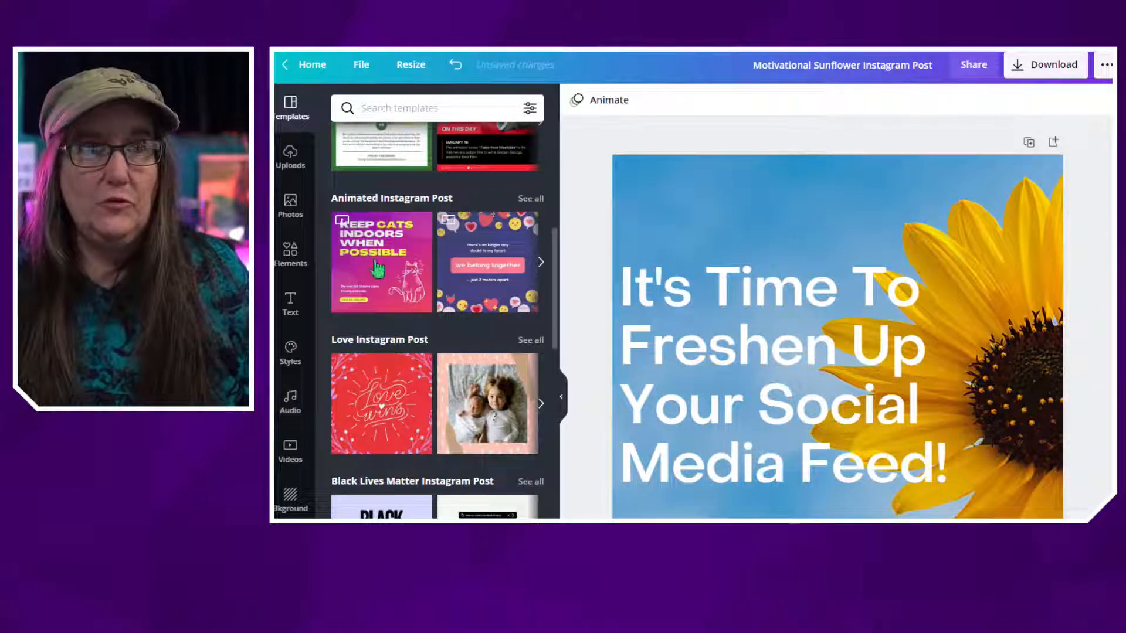
- Add a square shape over the headline and stretch it sideways into a rectangle about as wide as the text
left_click(290, 256)
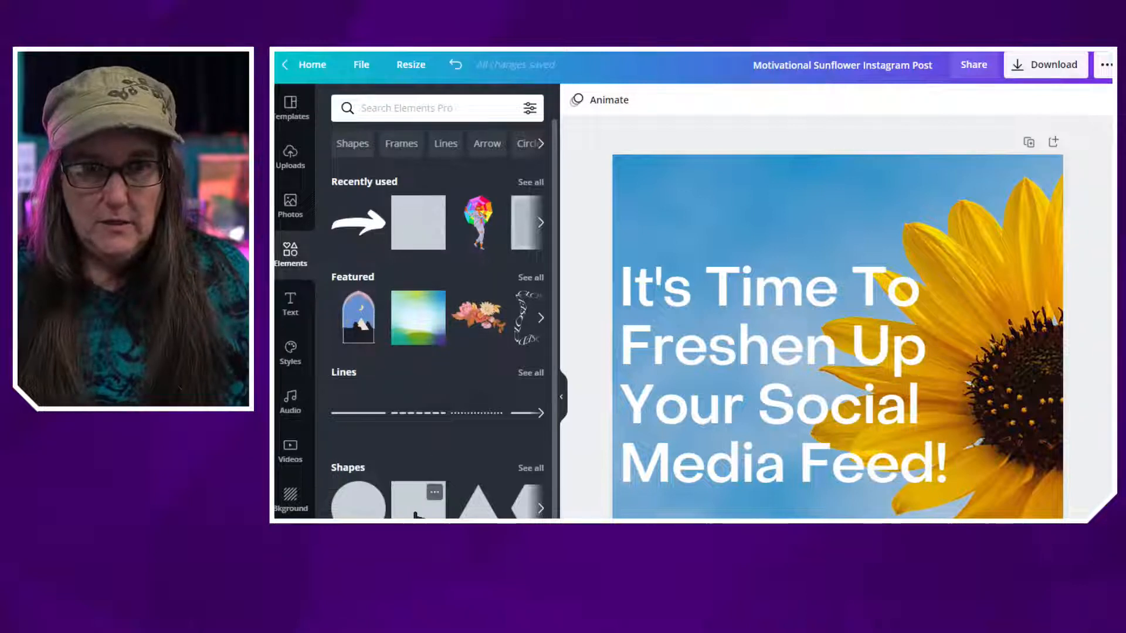
left_click_drag(418, 508, 610, 299)
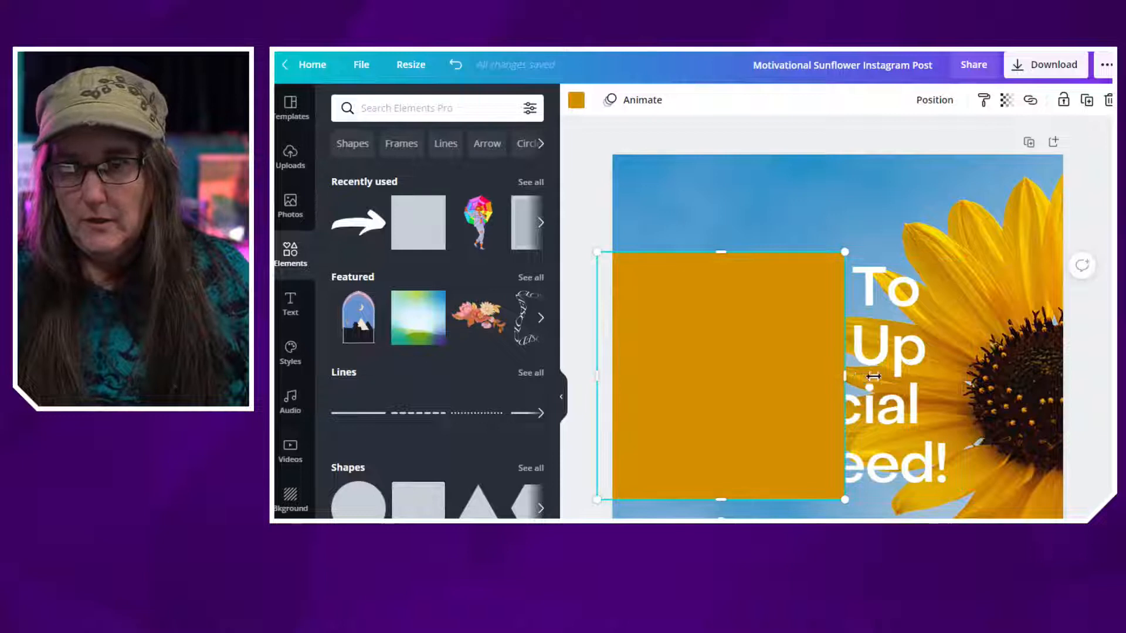
left_click_drag(873, 377, 948, 378)
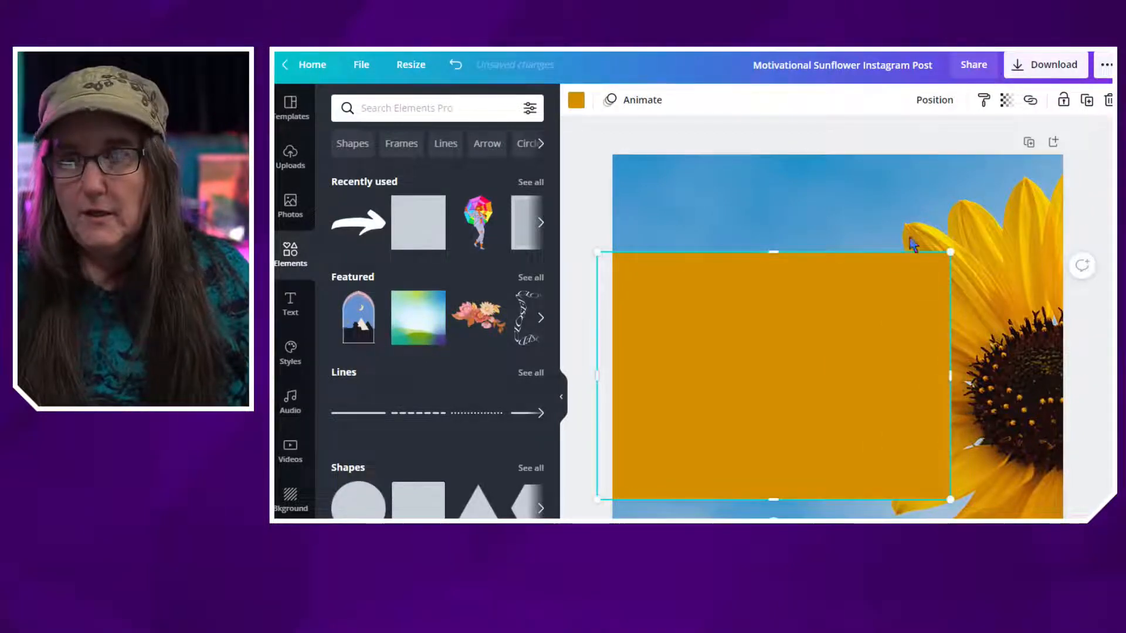
- Send the orange rectangle backward behind the headline text and widen it slightly toward the flower
left_click(933, 104)
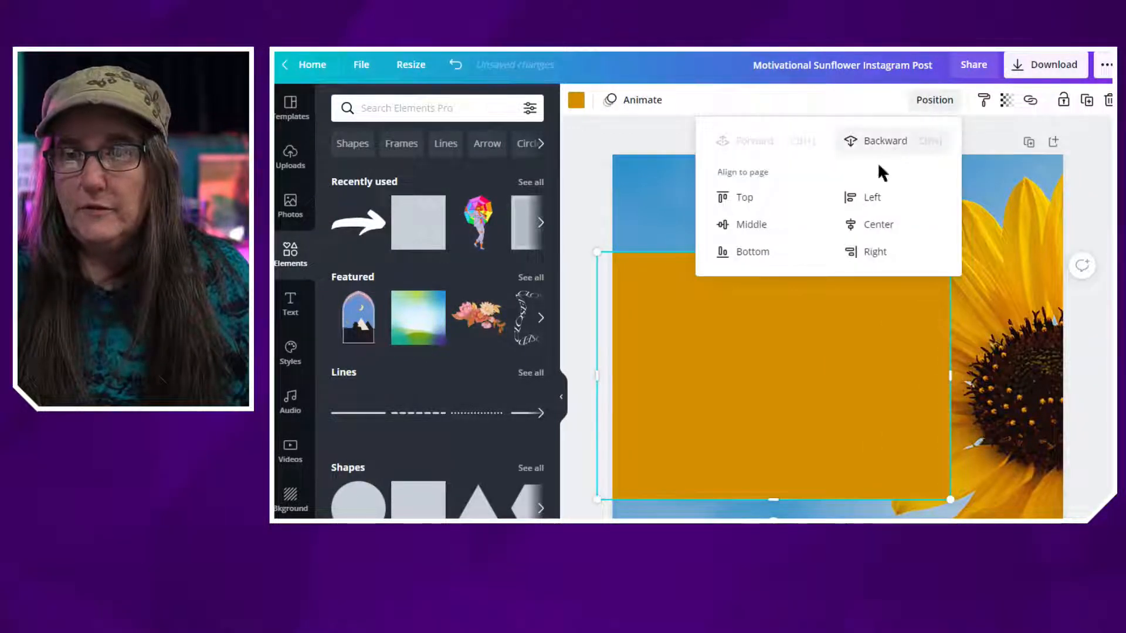
left_click(880, 141)
left_click(610, 252)
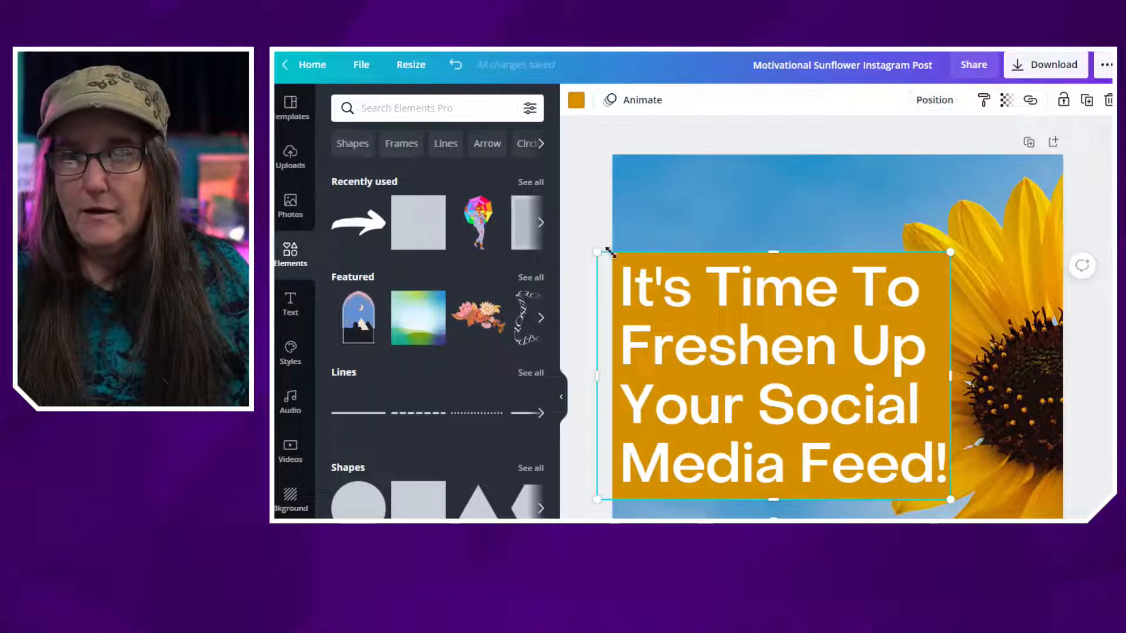
left_click_drag(968, 381, 971, 382)
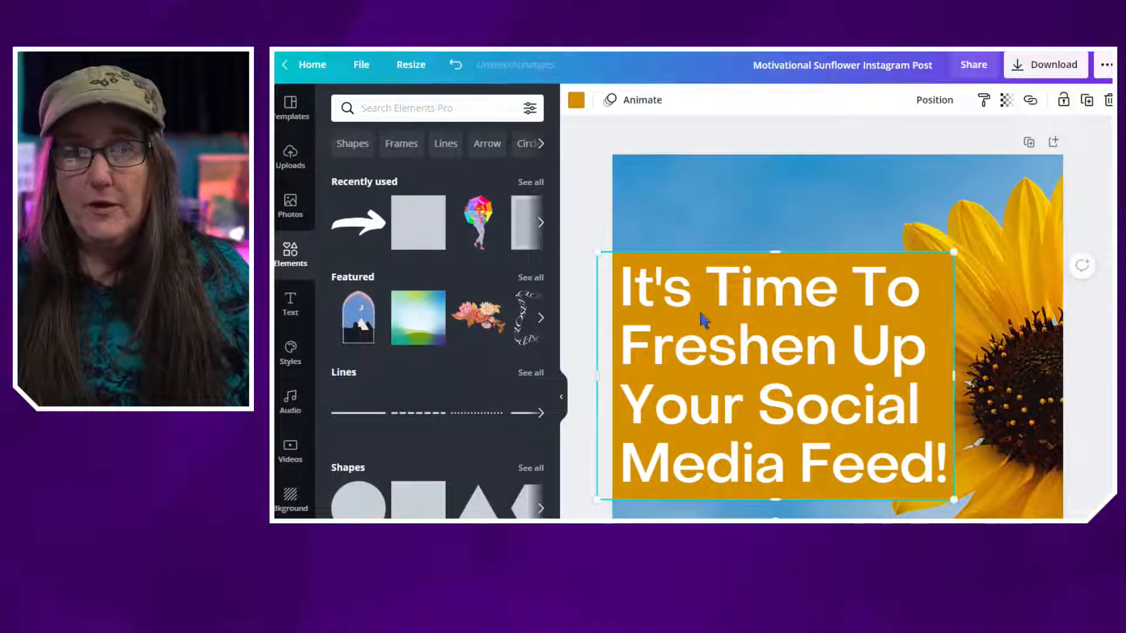
left_click(578, 289)
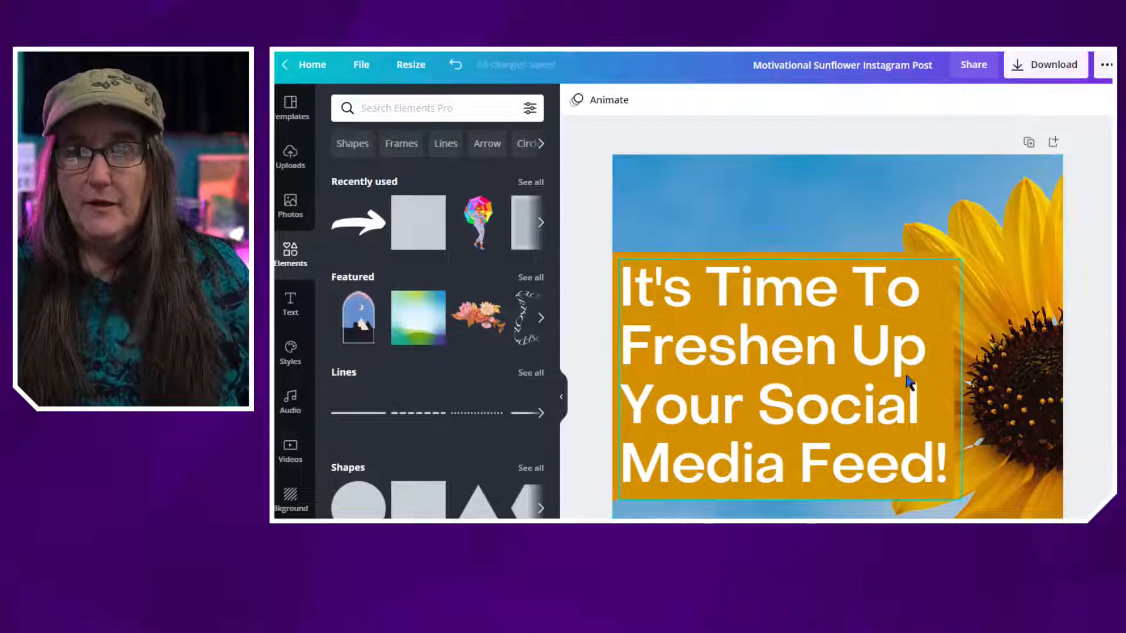
- Look at the document, photo and default colors available for the orange rectangle
left_click(925, 261)
left_click(924, 258)
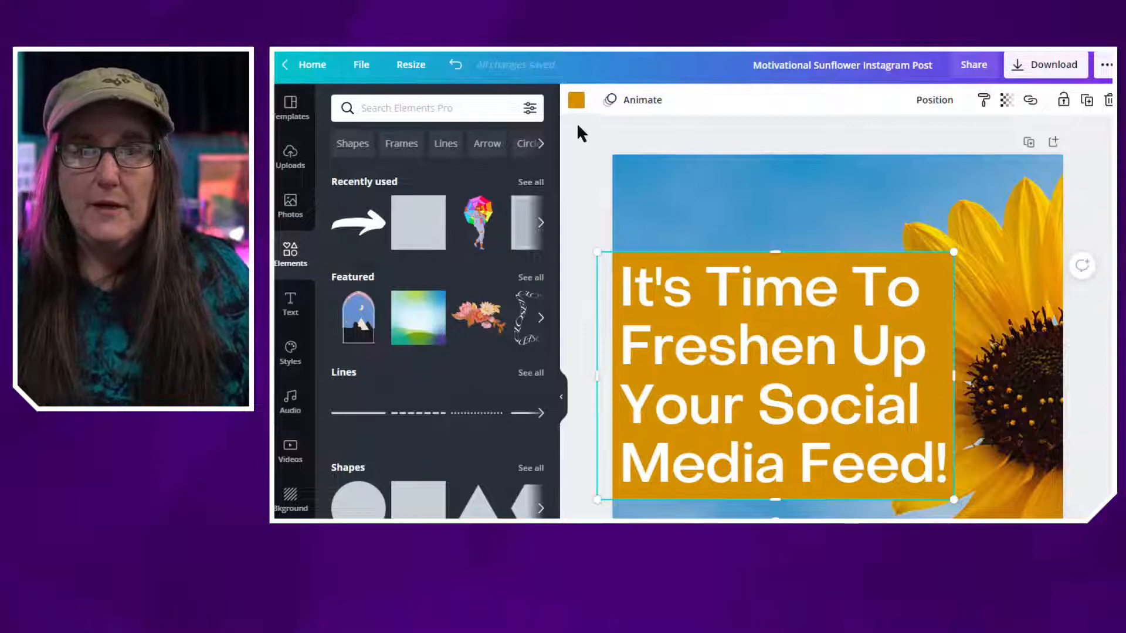
left_click(577, 101)
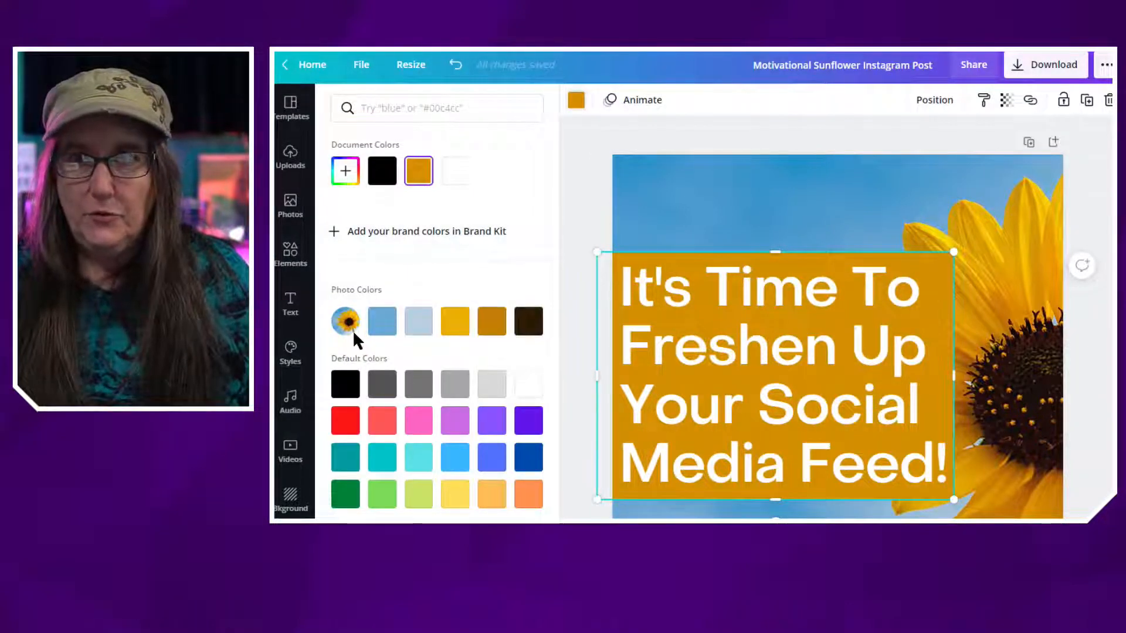
left_click(928, 116)
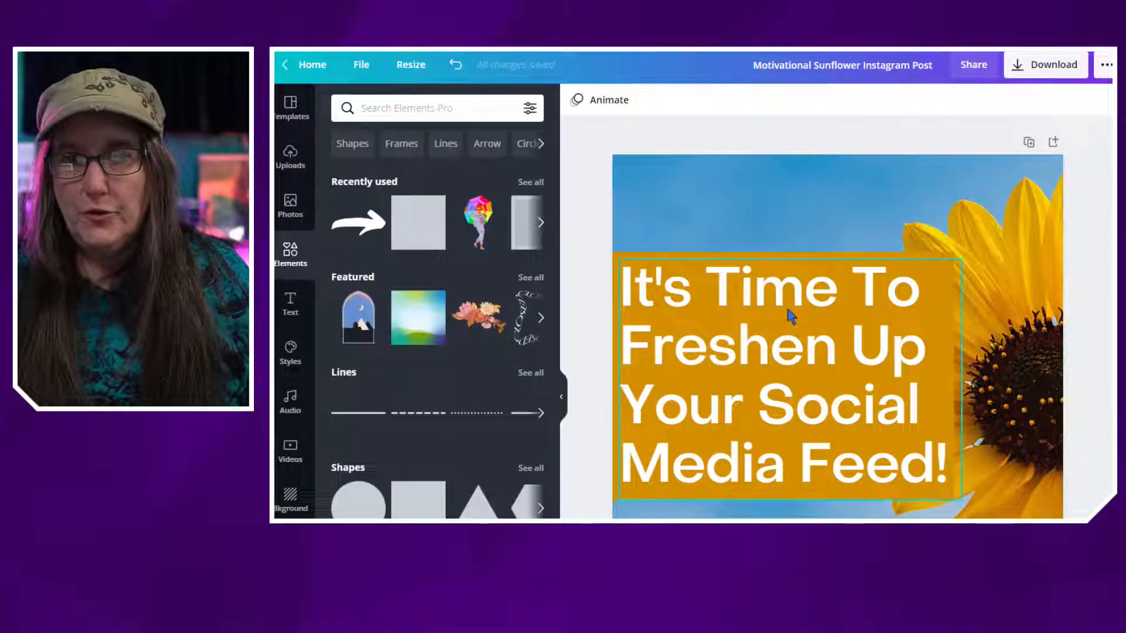
- Move the headline text slightly up and to the left within the orange rectangle
left_click(930, 269)
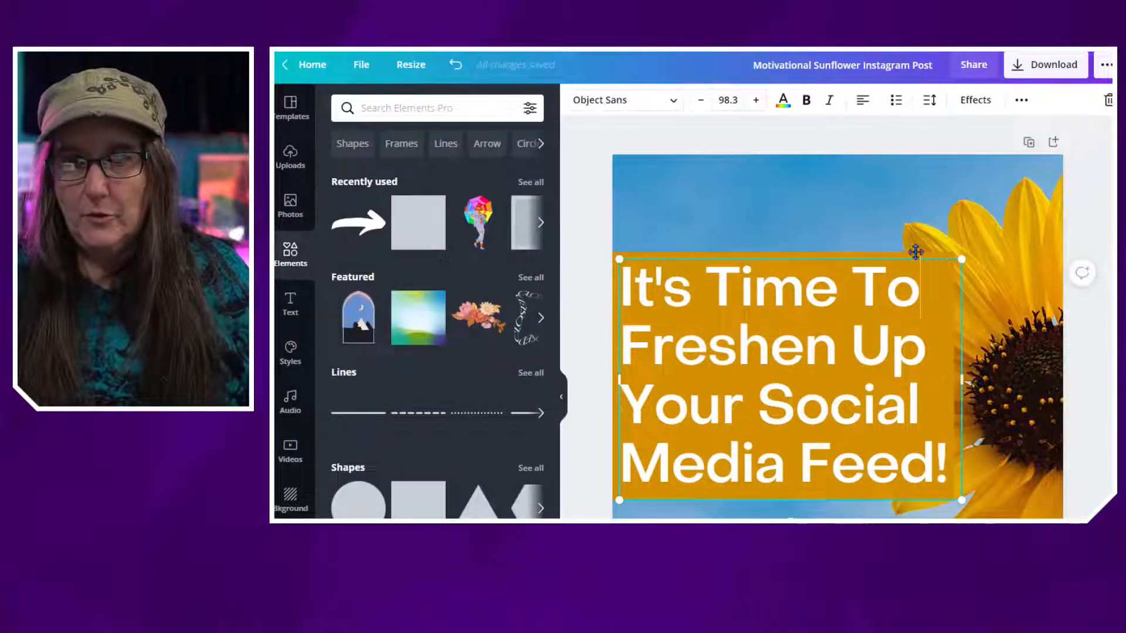
left_click_drag(915, 252, 908, 249)
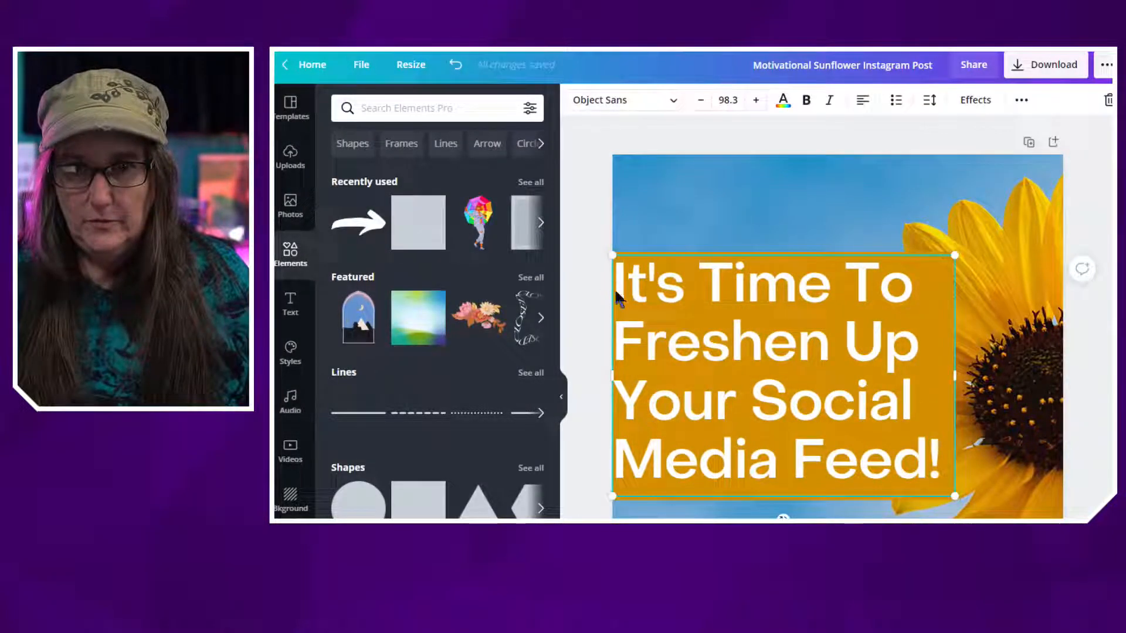
- Set the transparency of the orange rectangle behind the headline to 39
left_click(775, 499)
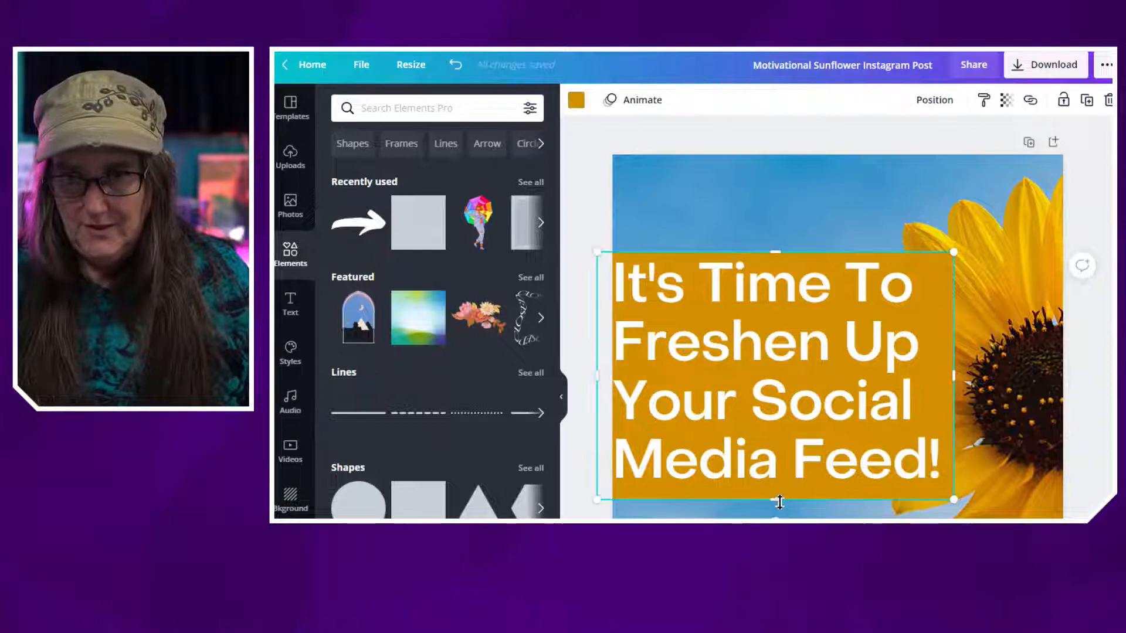
left_click(1006, 103)
left_click_drag(962, 152, 910, 154)
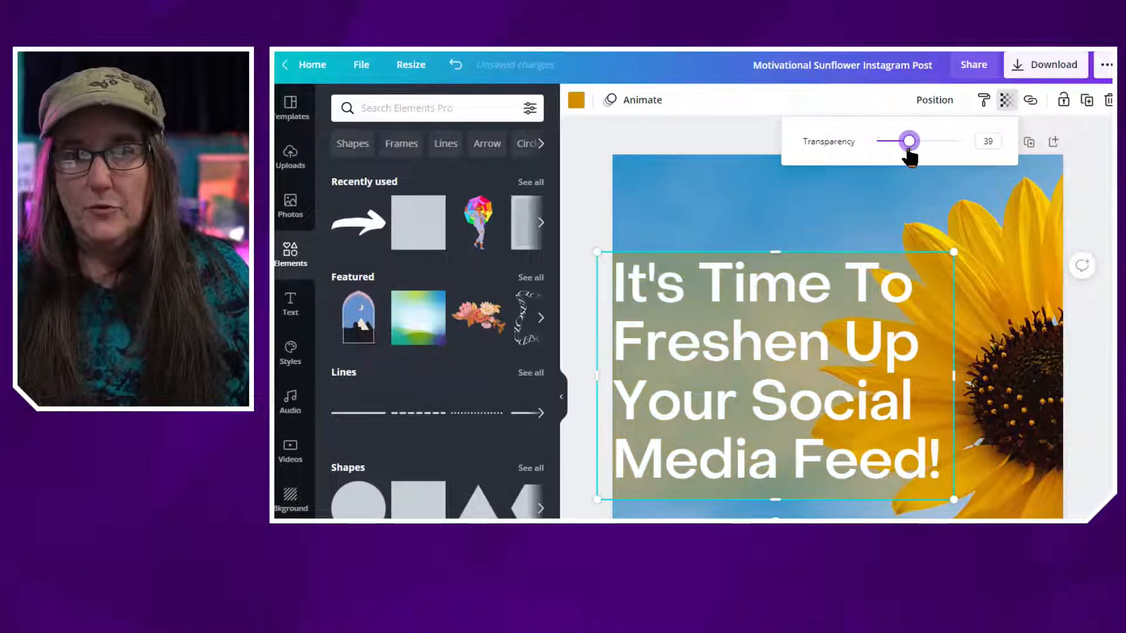
left_click(579, 218)
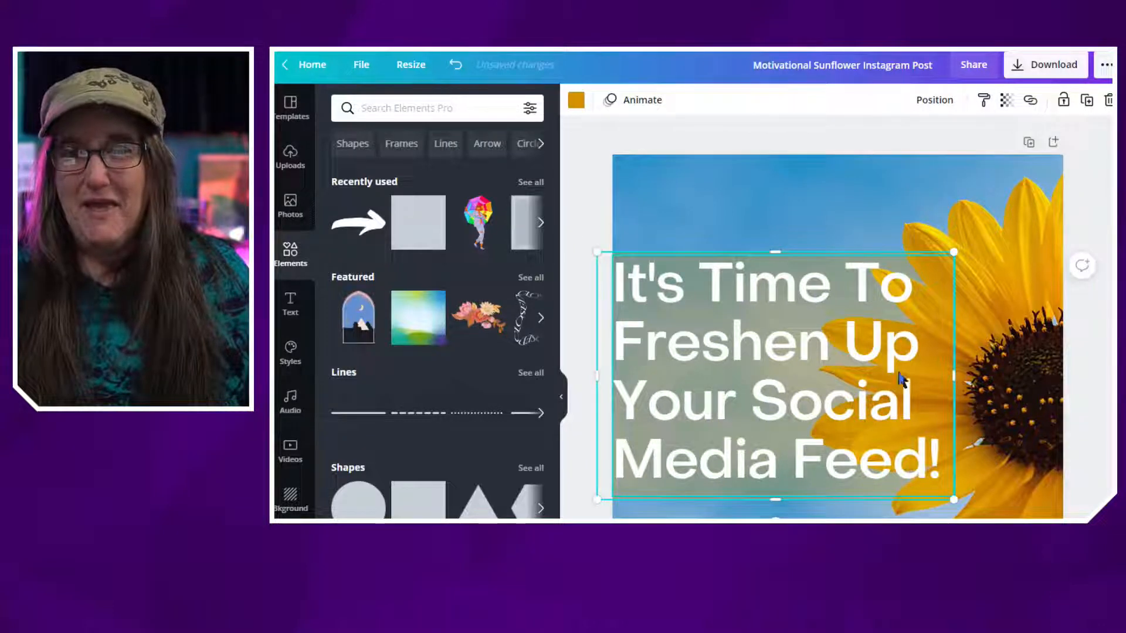
- Extend the rectangle's upper edge slightly upward and set its transparency value to 100
left_click_drag(774, 258, 774, 247)
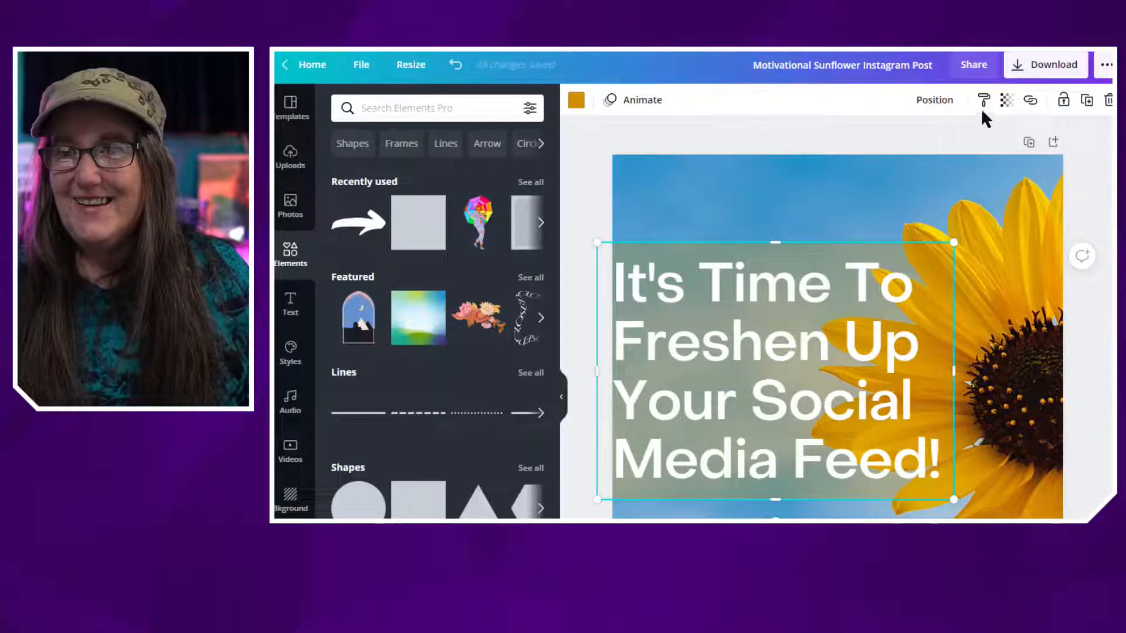
left_click(1005, 103)
left_click_drag(902, 142, 983, 151)
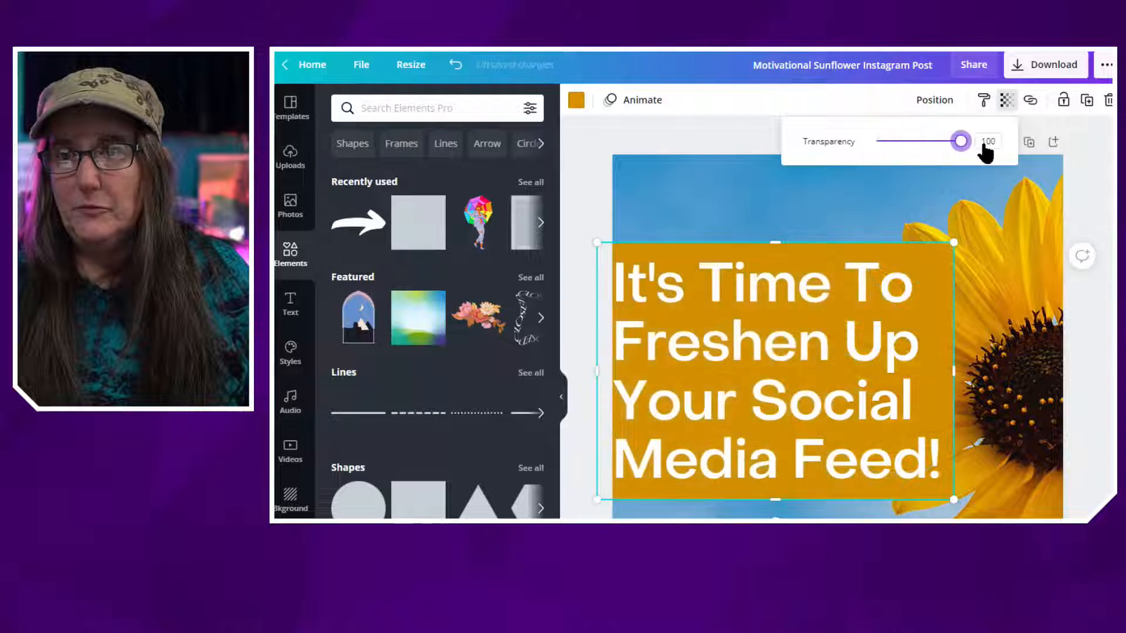
- Recolor the rectangle with the second-lightest default gray and lower its transparency value until the photo shows through
left_click(577, 102)
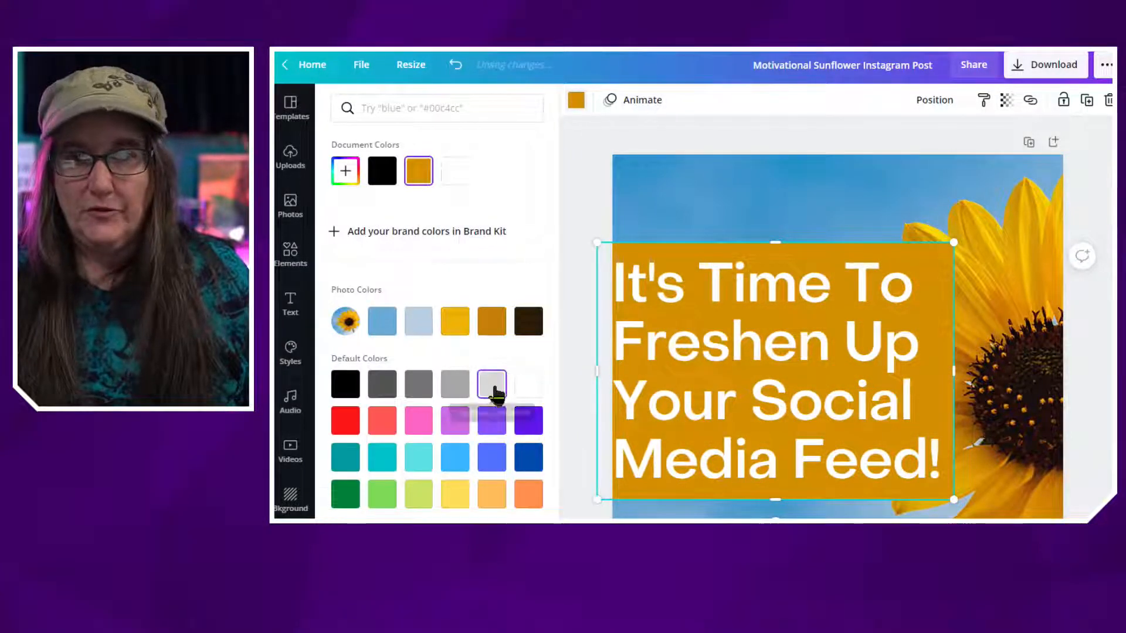
left_click(491, 387)
left_click(456, 395)
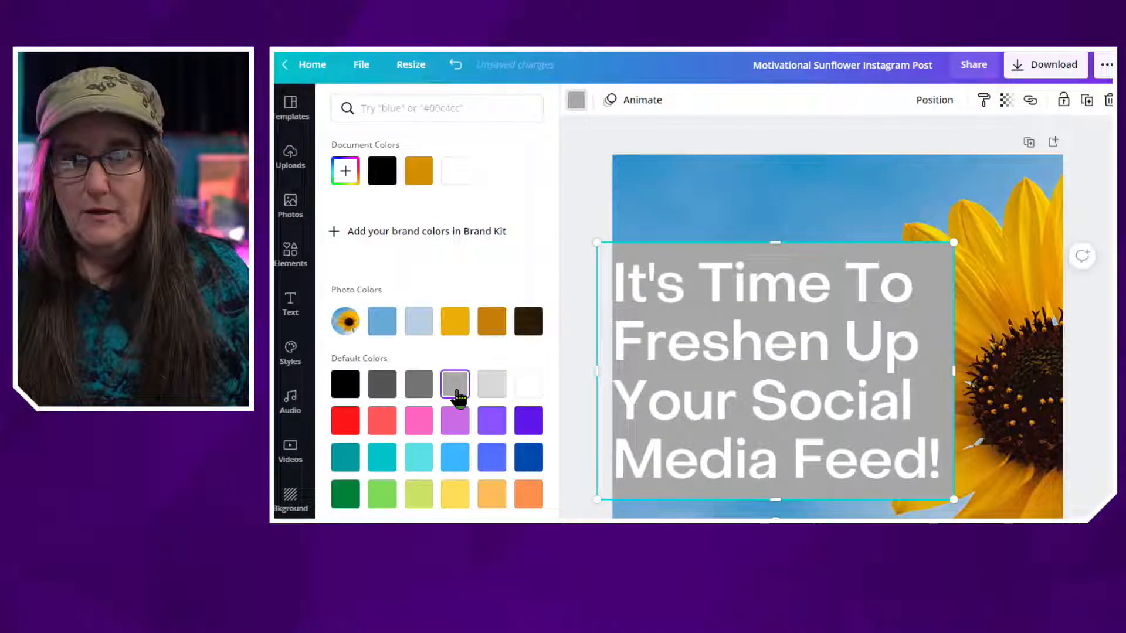
left_click(1005, 102)
left_click_drag(956, 141, 918, 146)
left_click(574, 207)
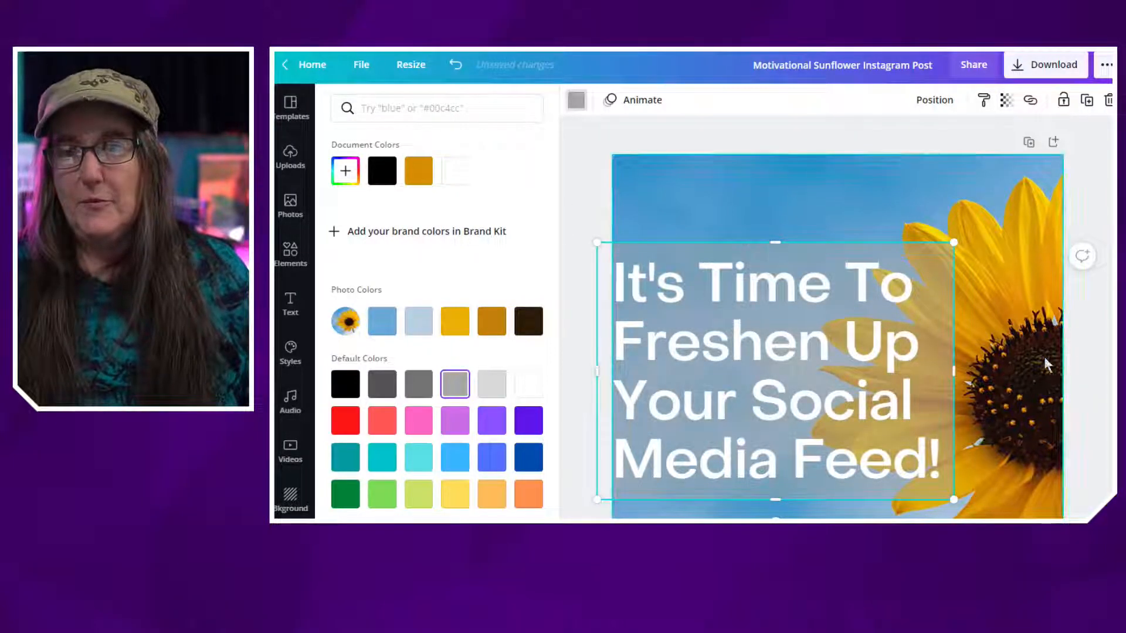
- Pull the headline box's left edge slightly inward and recolor its text default light yellow after trying brown, black, teal and greens
left_click(733, 434)
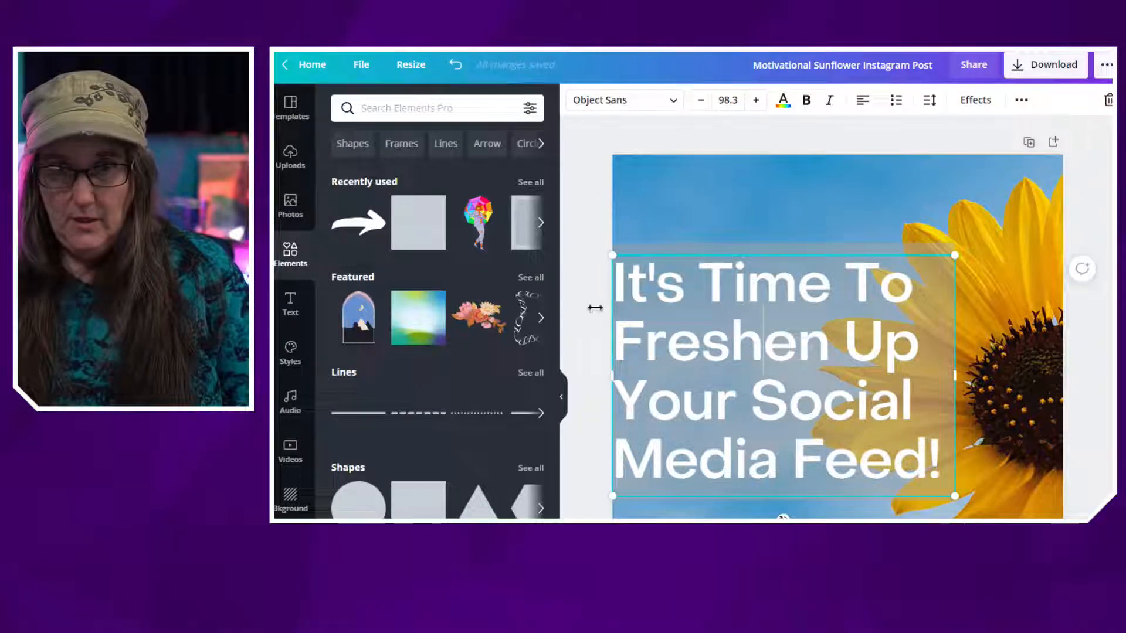
left_click_drag(612, 308, 625, 346)
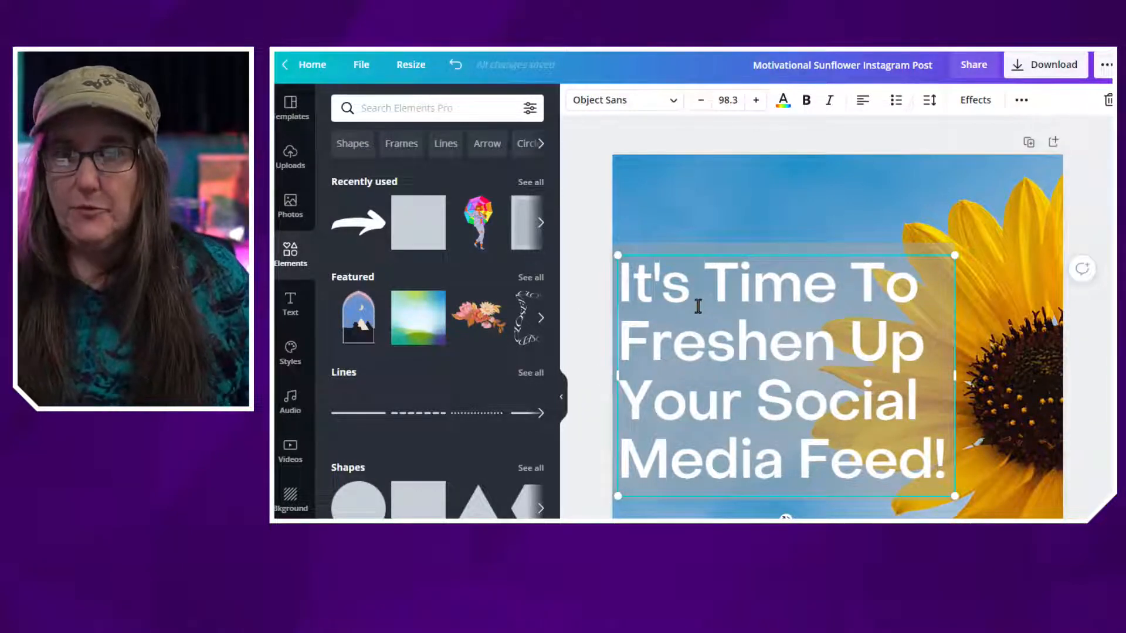
left_click(785, 106)
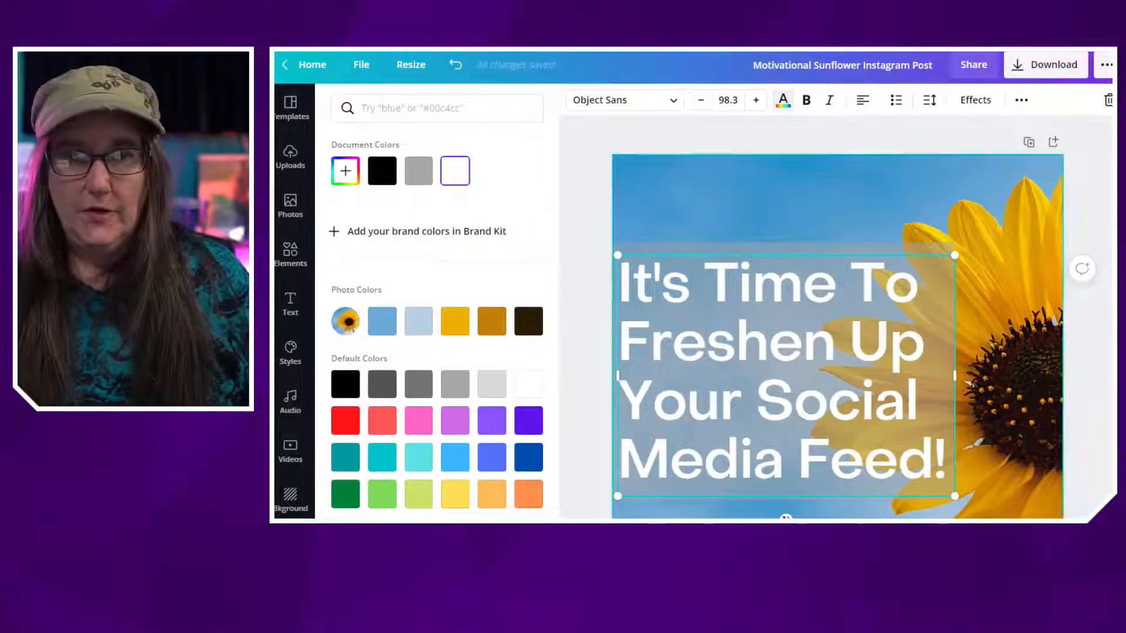
left_click(496, 329)
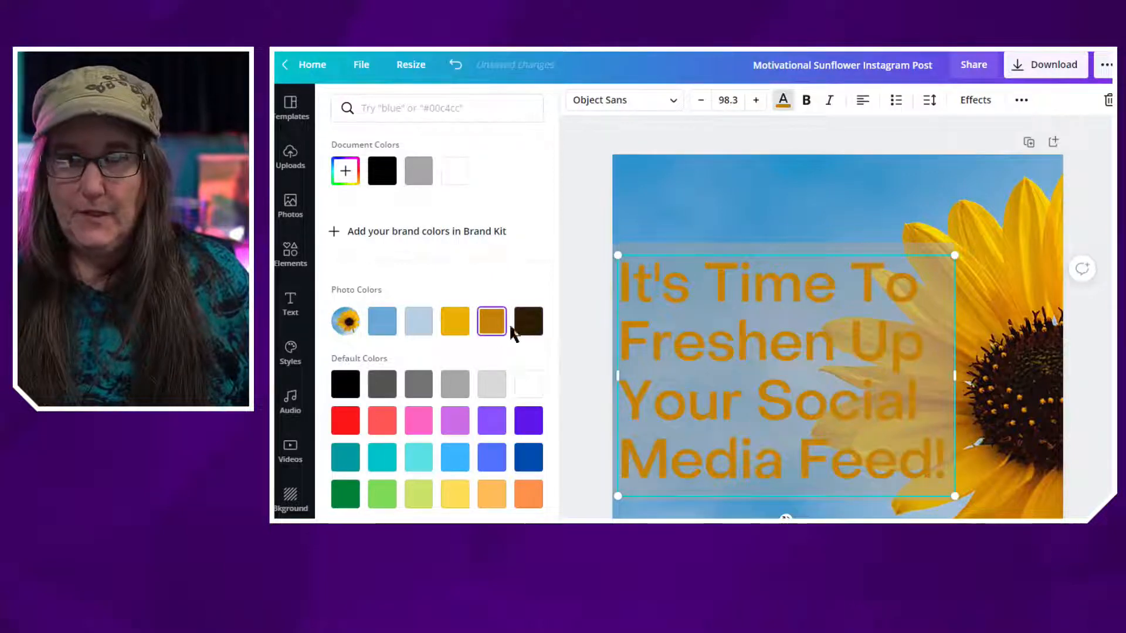
left_click(350, 390)
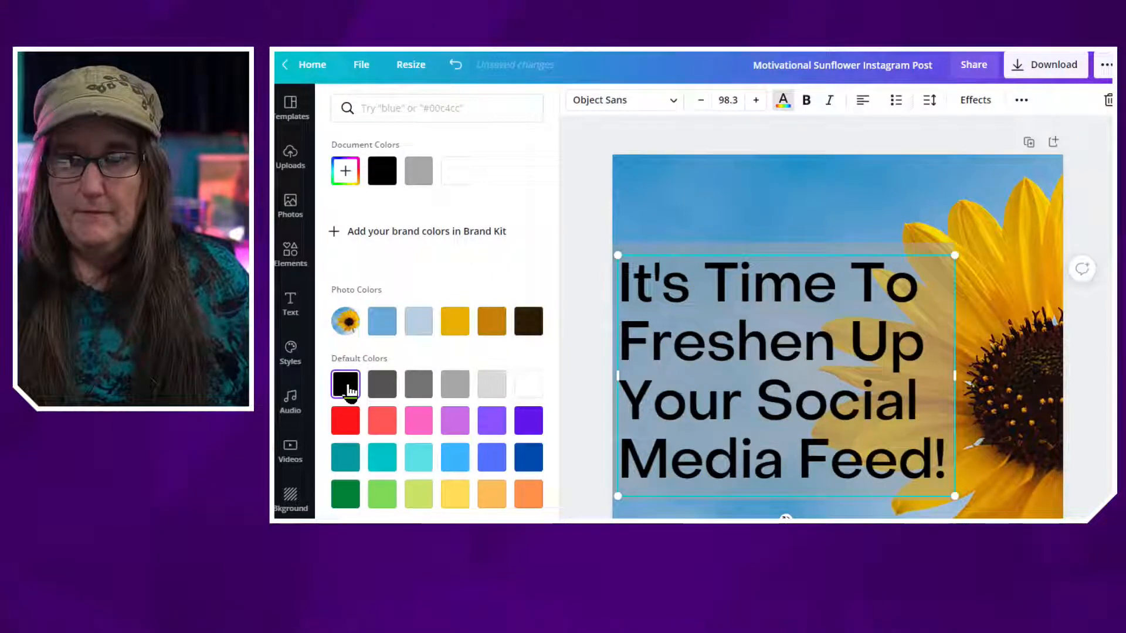
left_click(345, 496)
left_click(345, 458)
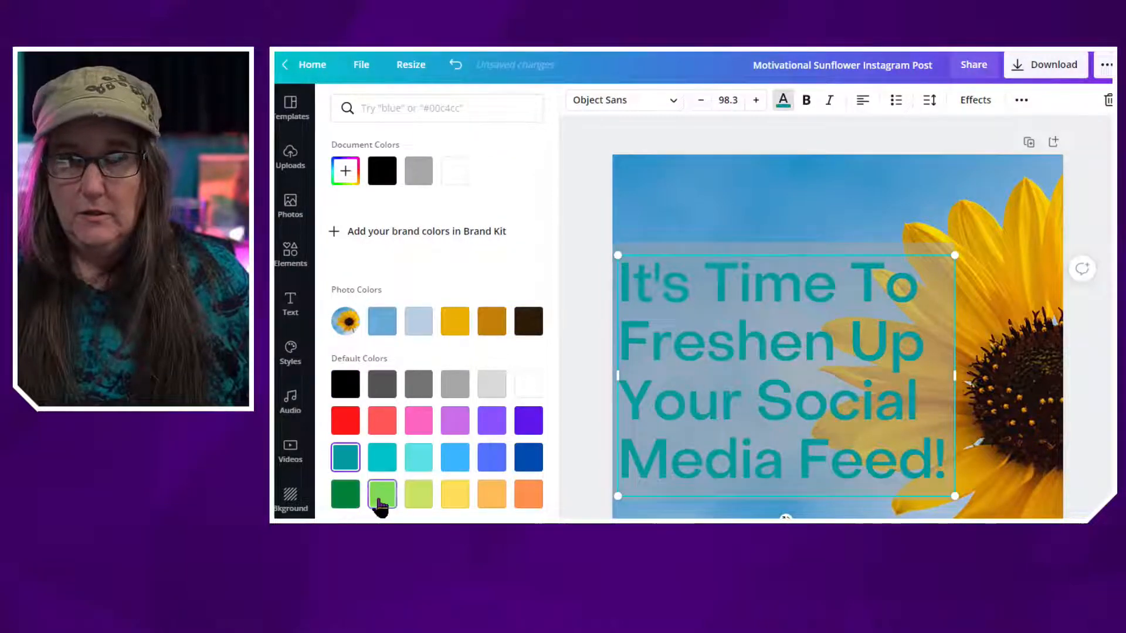
left_click(381, 494)
left_click(419, 494)
left_click(455, 496)
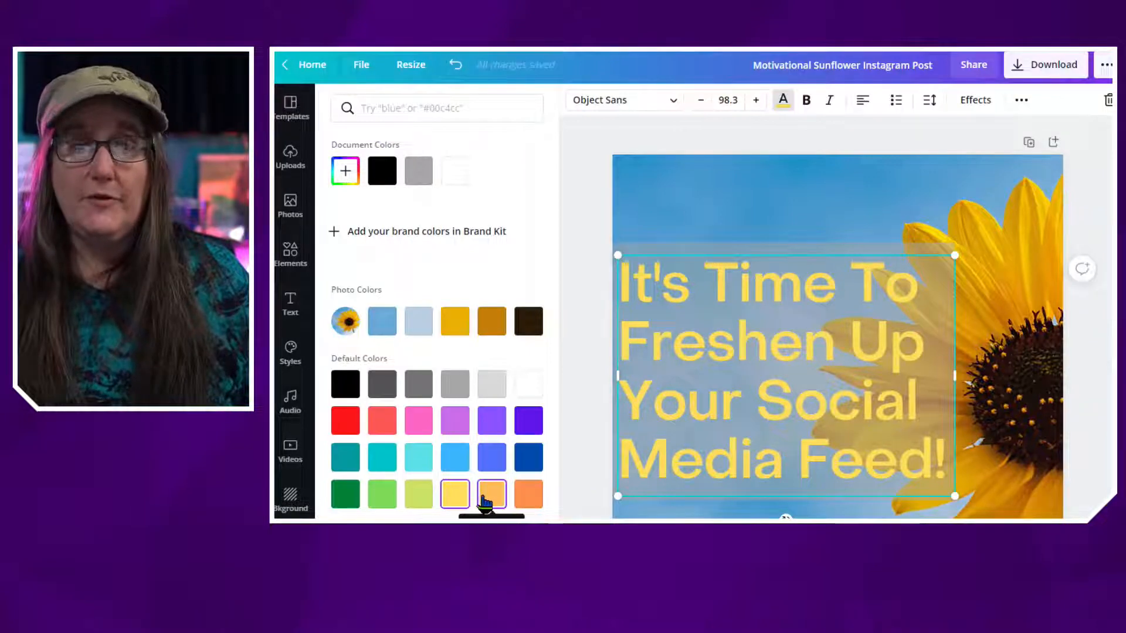
- Compare orange and black headline text with the light yellow, ending on light yellow
left_click(516, 499)
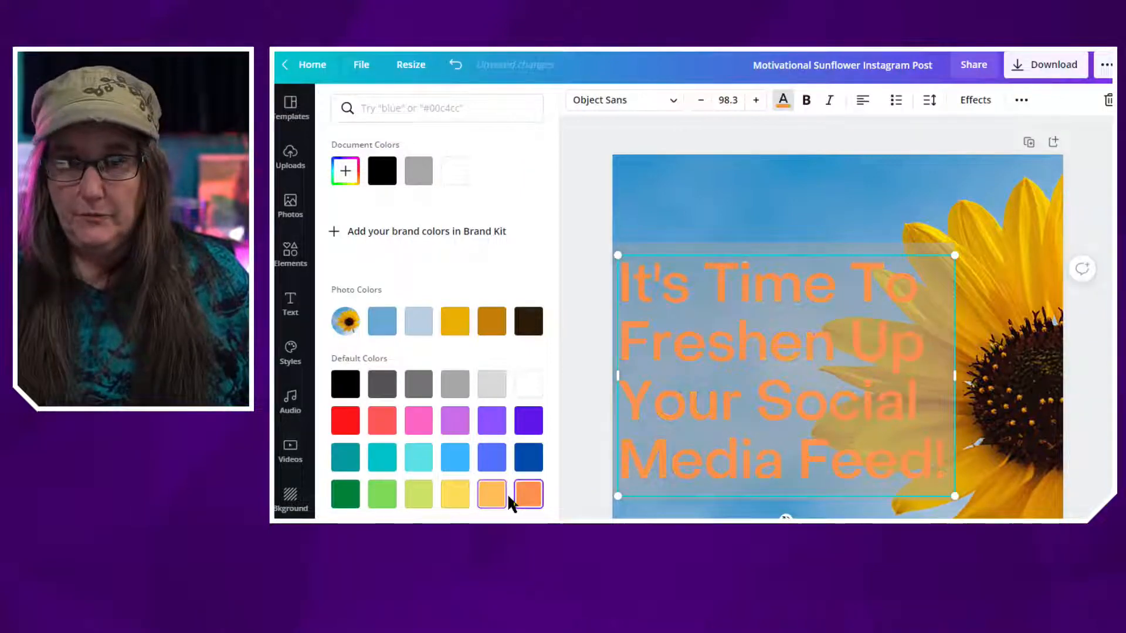
left_click(460, 500)
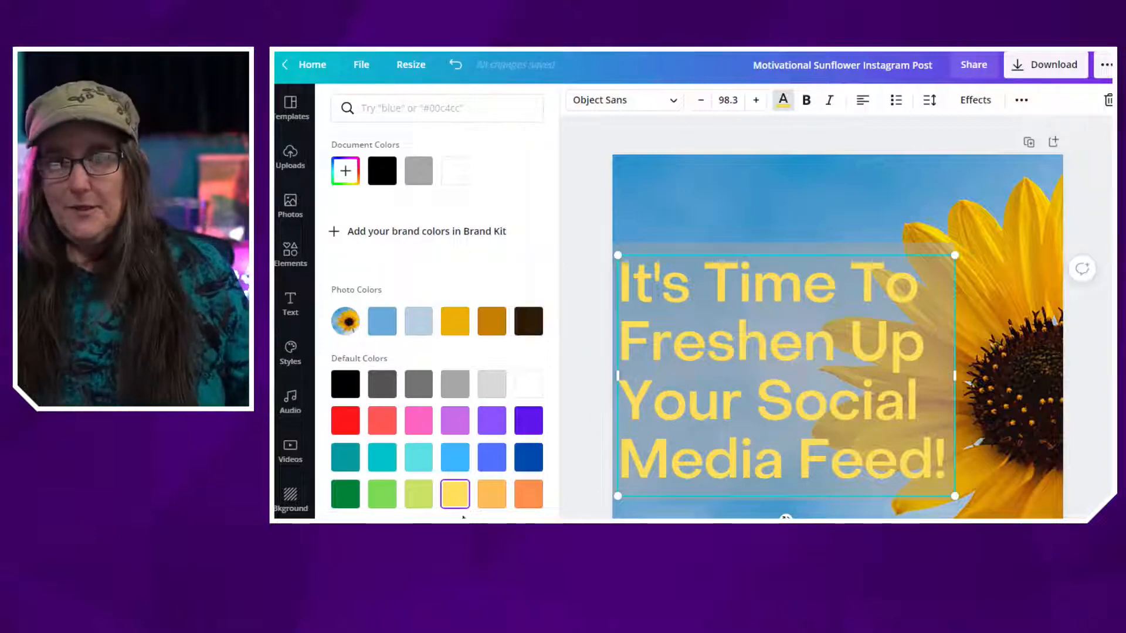
left_click(352, 390)
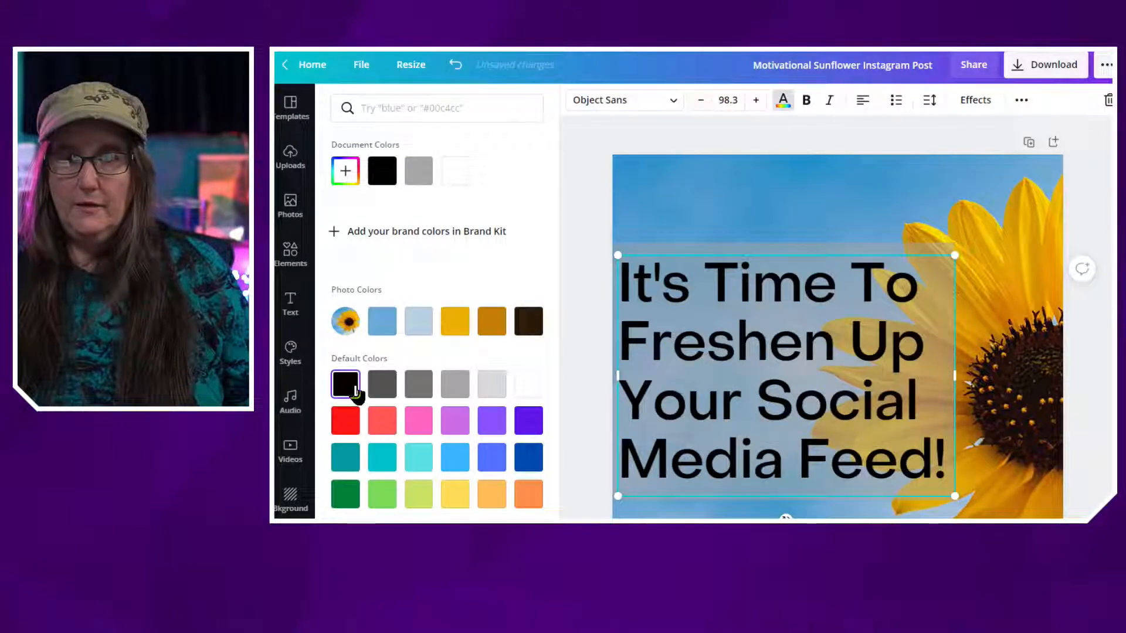
left_click(452, 498)
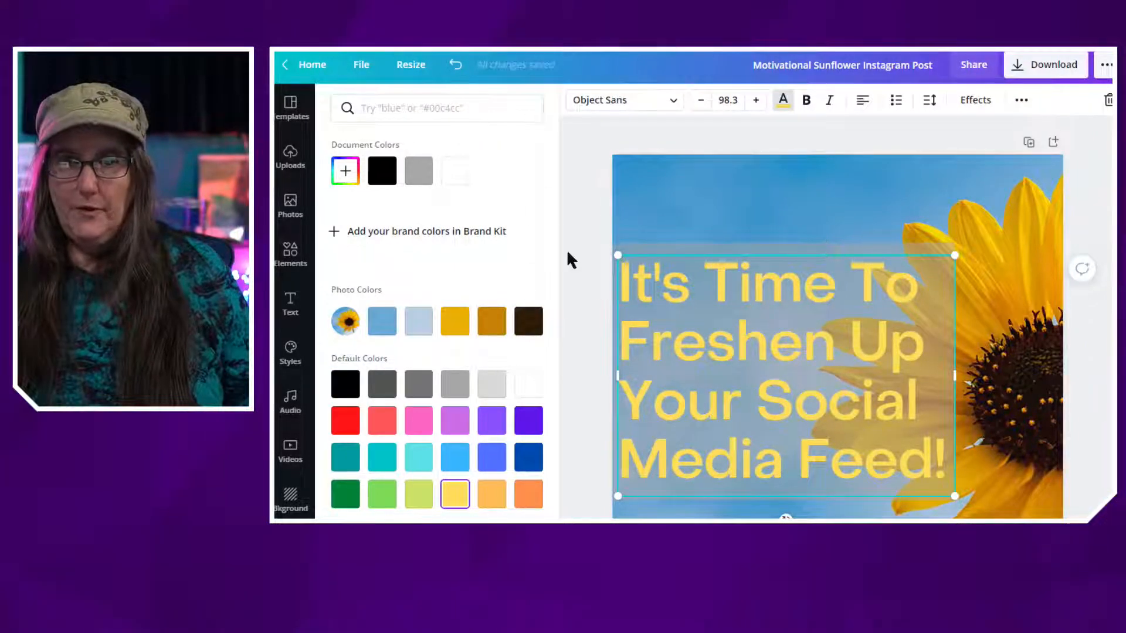
- Recolor the rectangle behind the headline with the dark brown photo color and raise its transparency value slightly
left_click(637, 247)
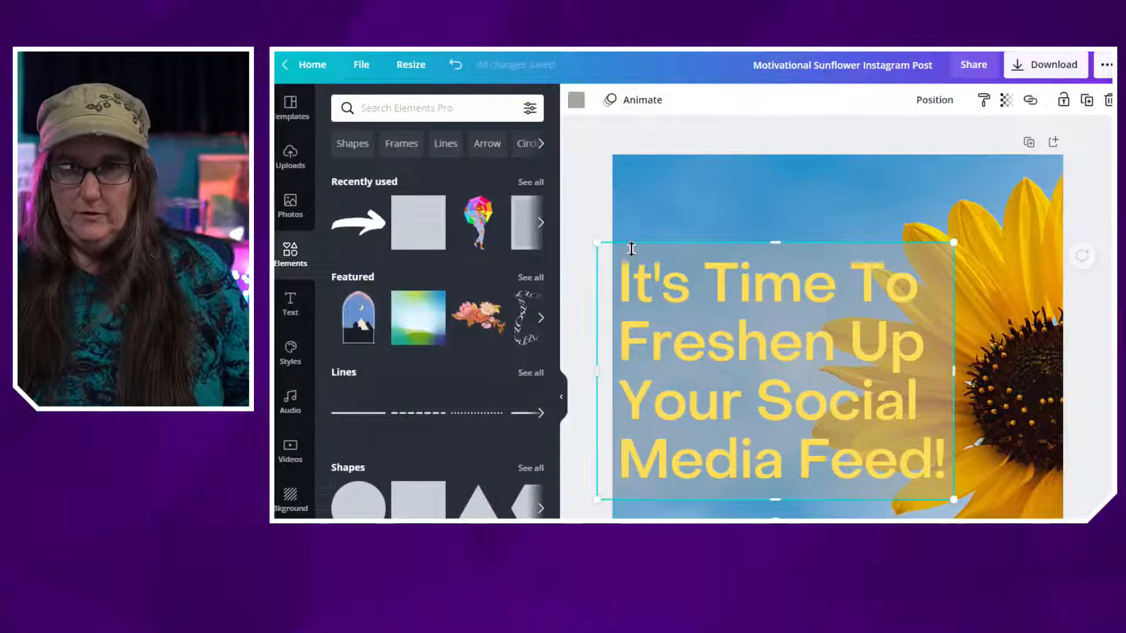
left_click(577, 101)
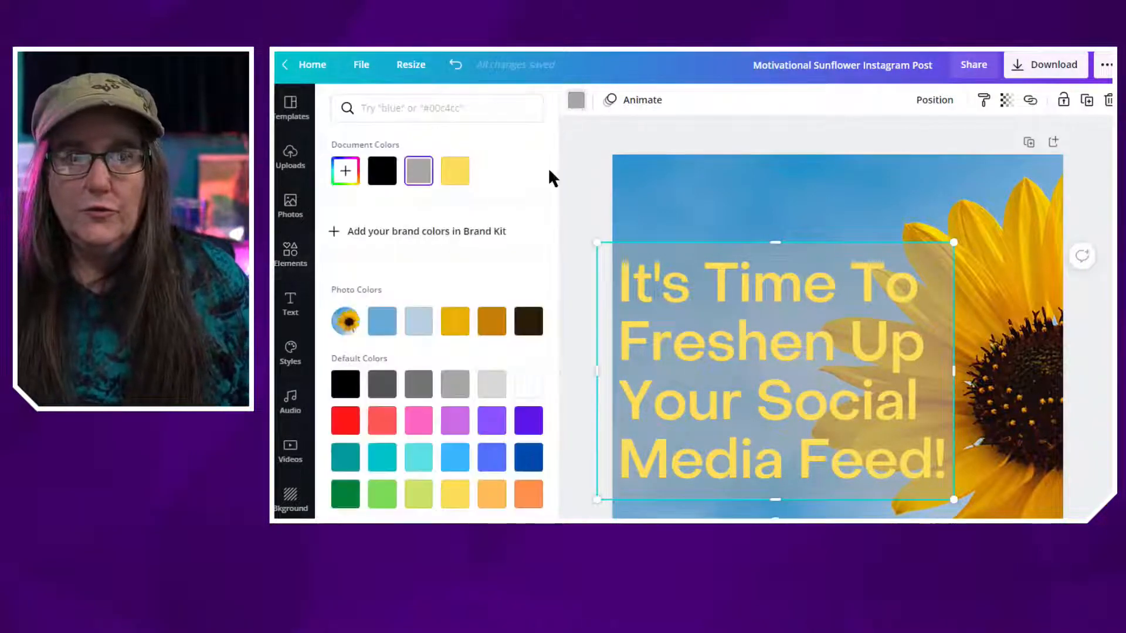
left_click(529, 323)
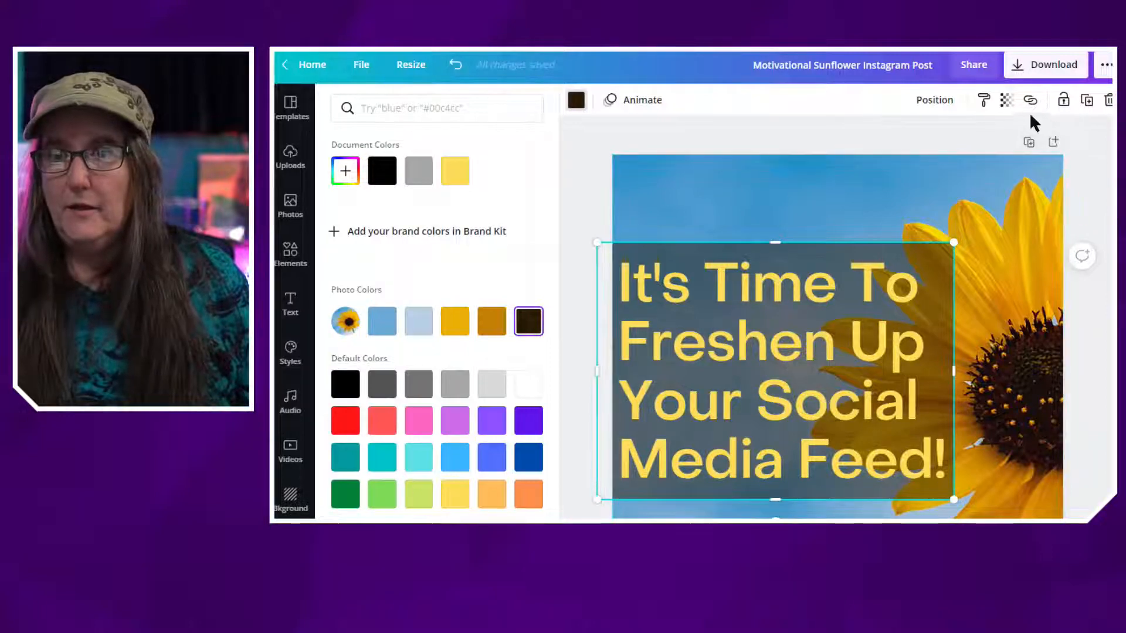
left_click(1007, 101)
left_click_drag(916, 147, 921, 147)
left_click(578, 231)
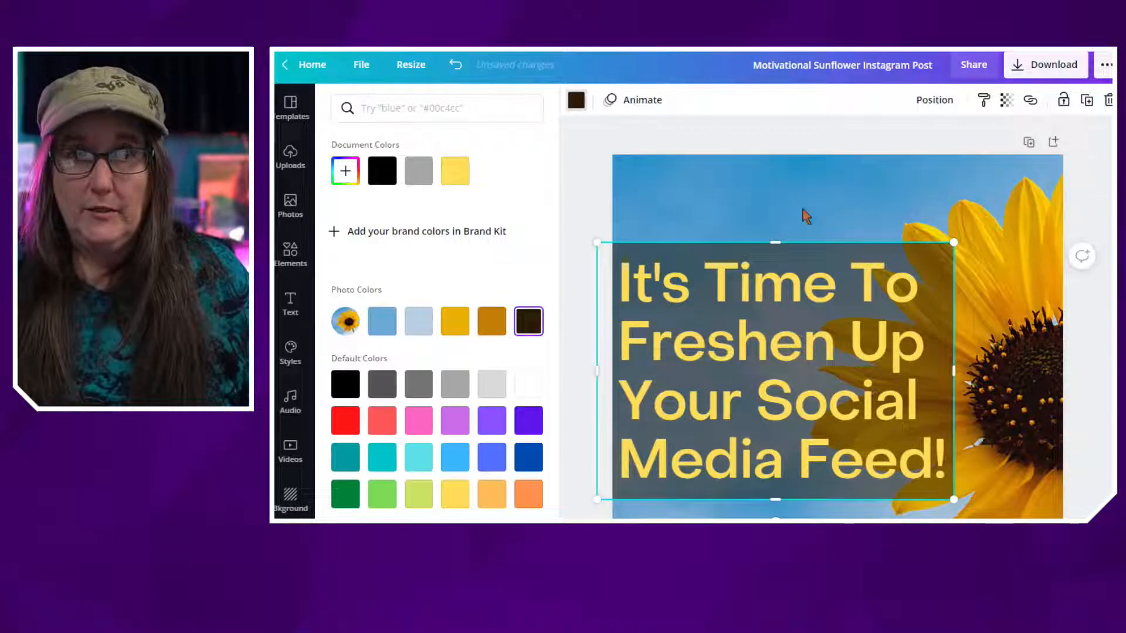
left_click(576, 149)
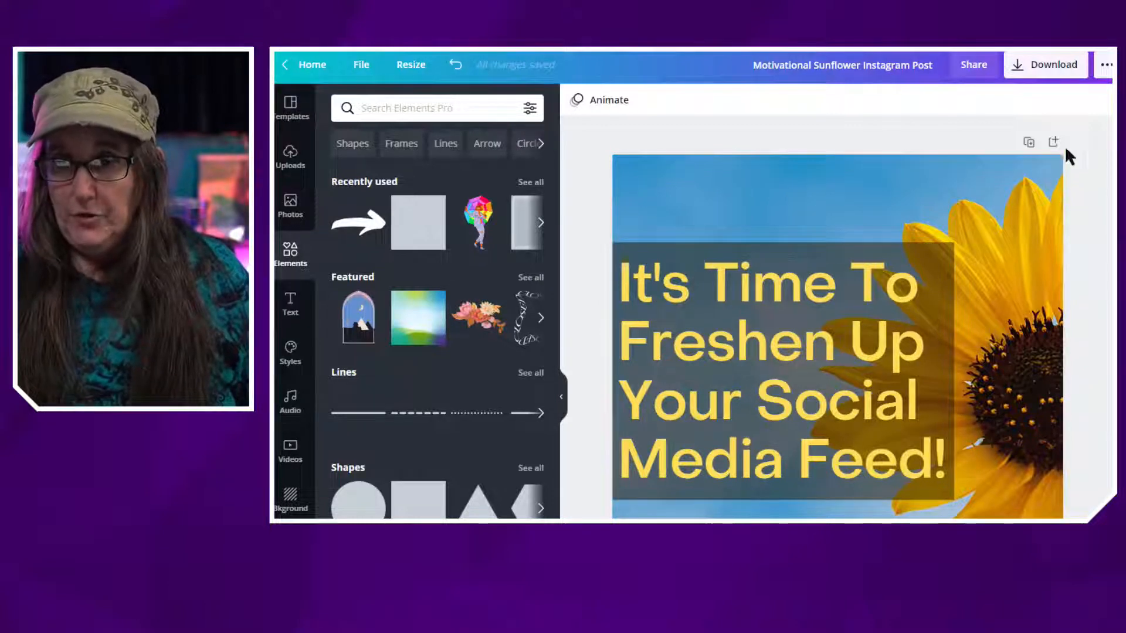
- Rename the design "Motivational Spring Instagram Post"
left_click(1106, 66)
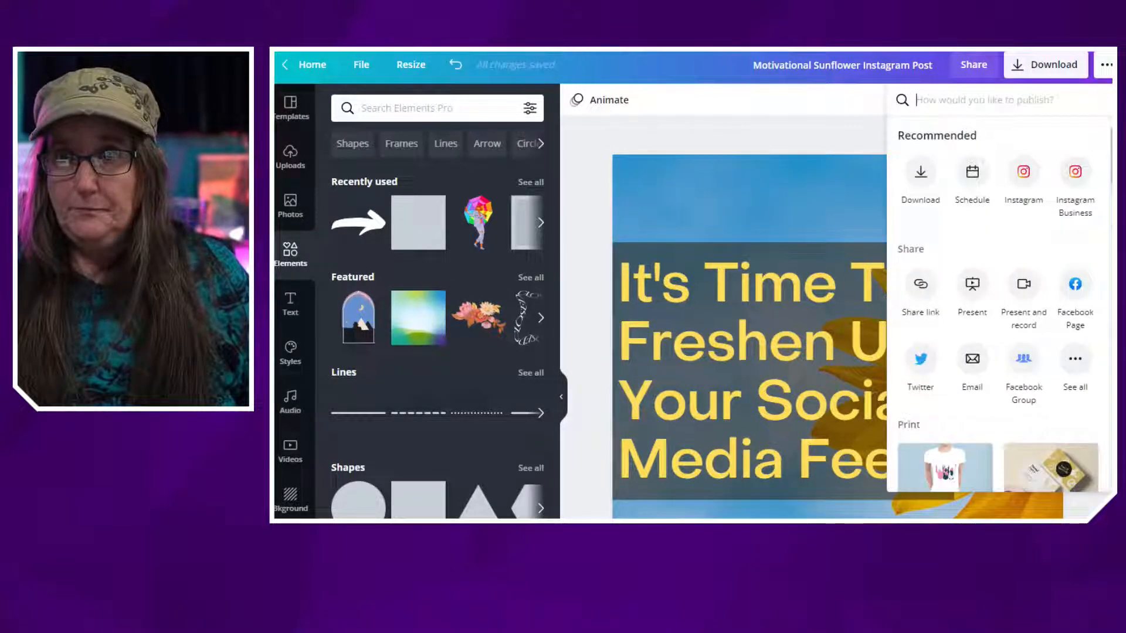
left_click(789, 153)
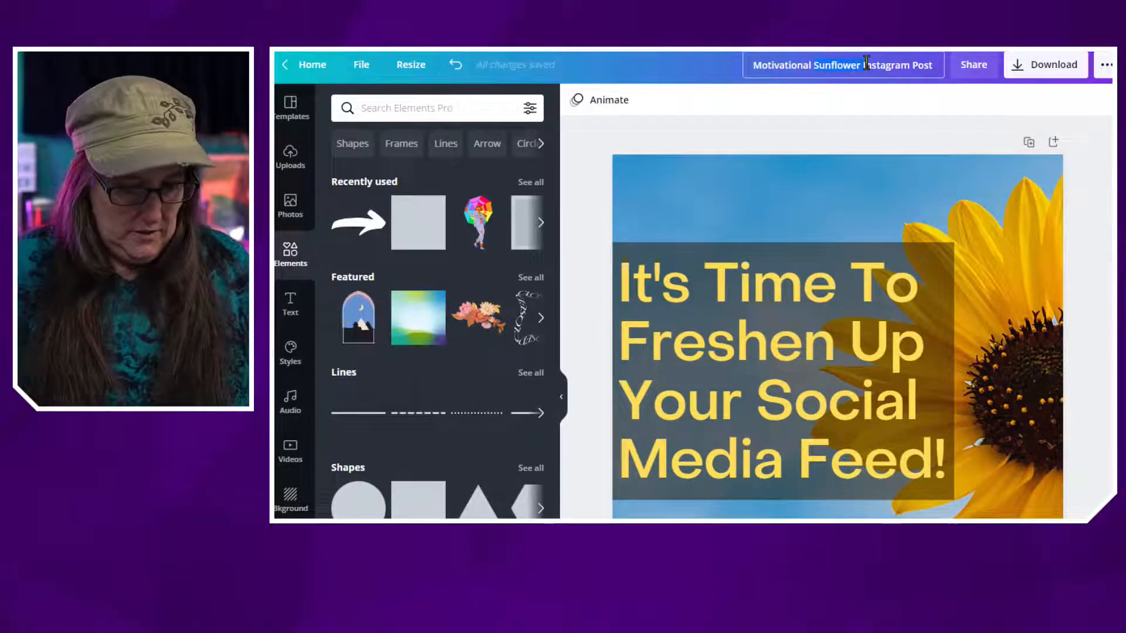
key("BackSpace")
key("BackSpace")
key("BackSpace")
key("BackSpace")
key("BackSpace")
key("BackSpace")
key("BackSpace")
key("BackSpace")
type("pring")
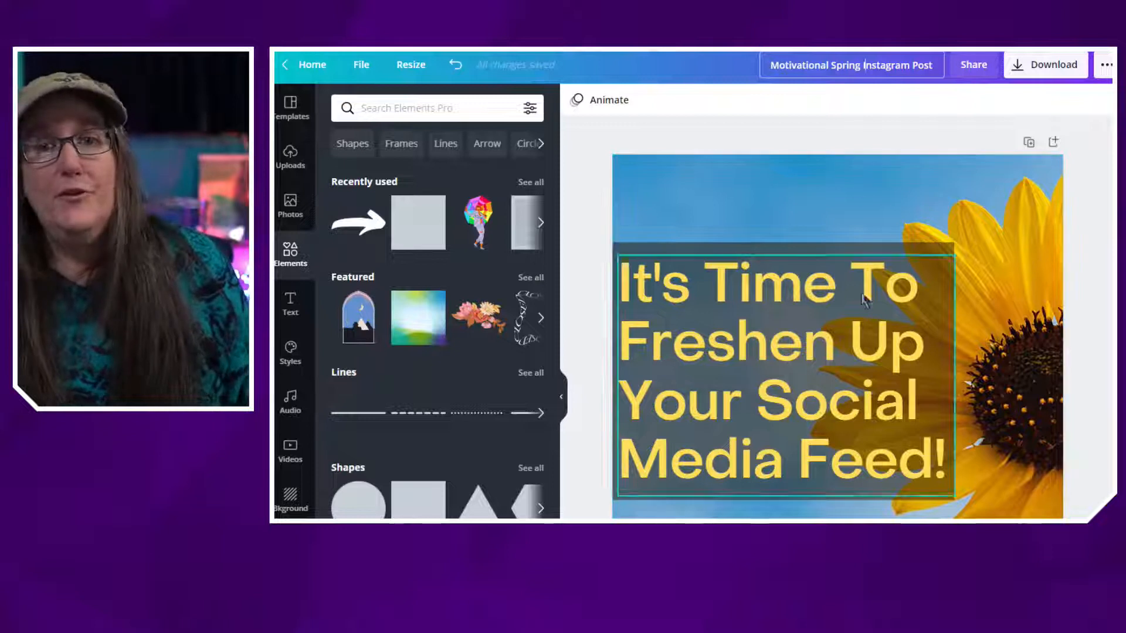
key("Return")
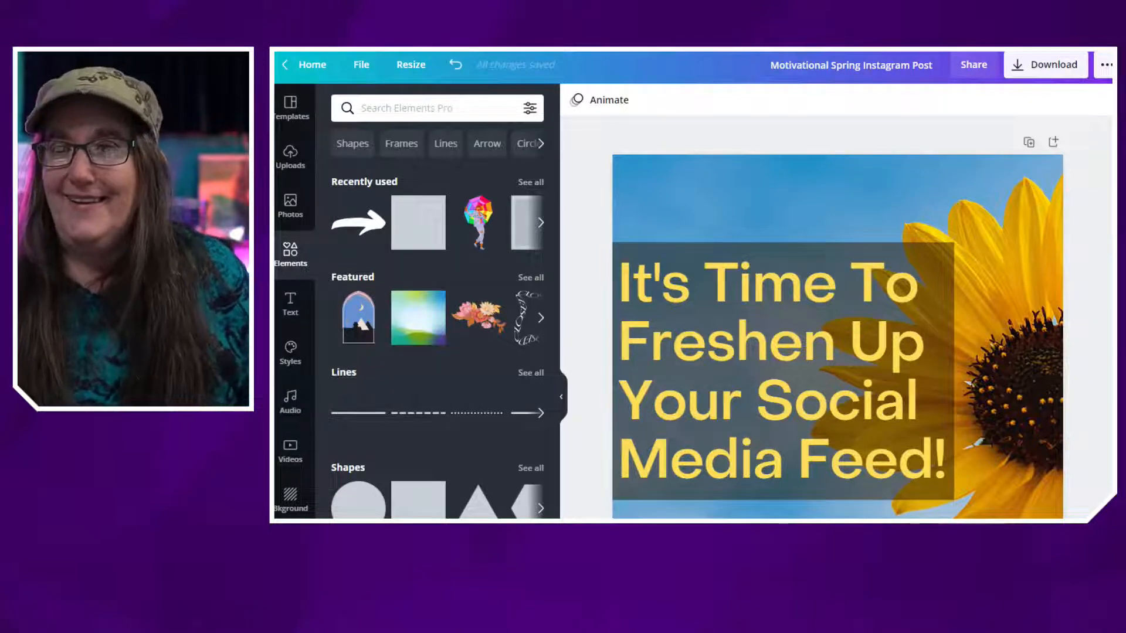
- Try to publish the design to an Instagram Business account
left_click(1106, 65)
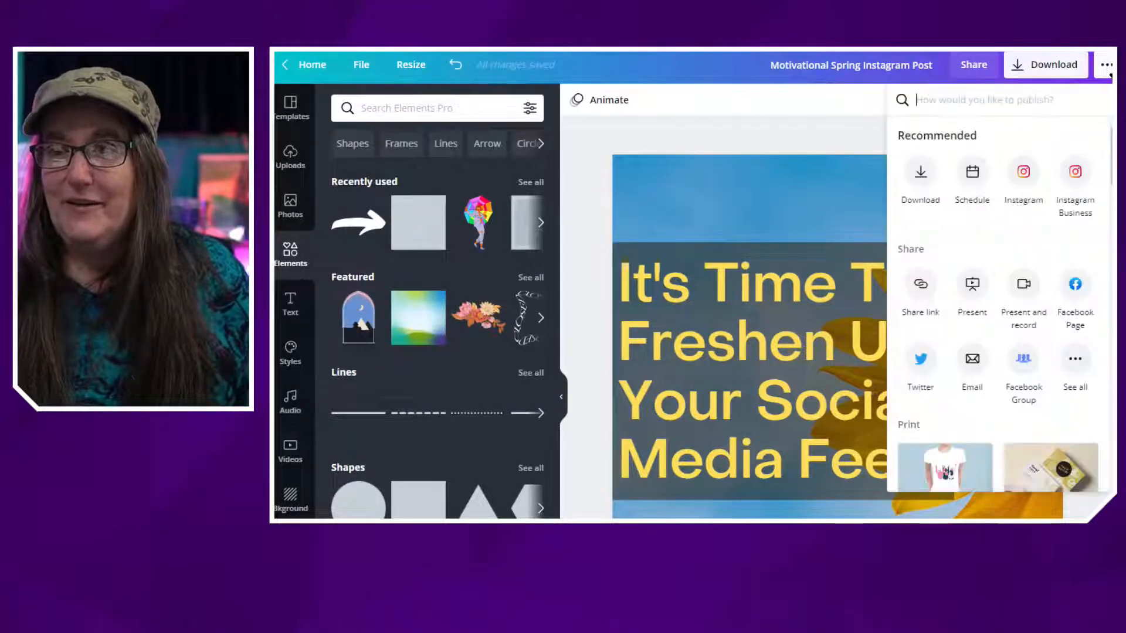
left_click(1076, 175)
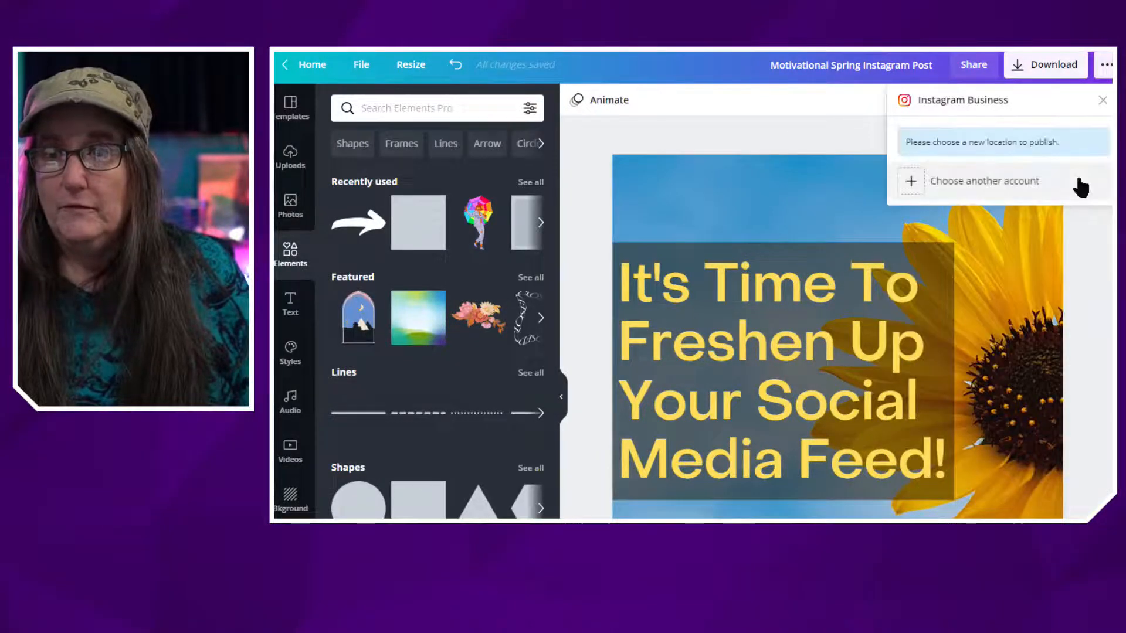
left_click(1102, 101)
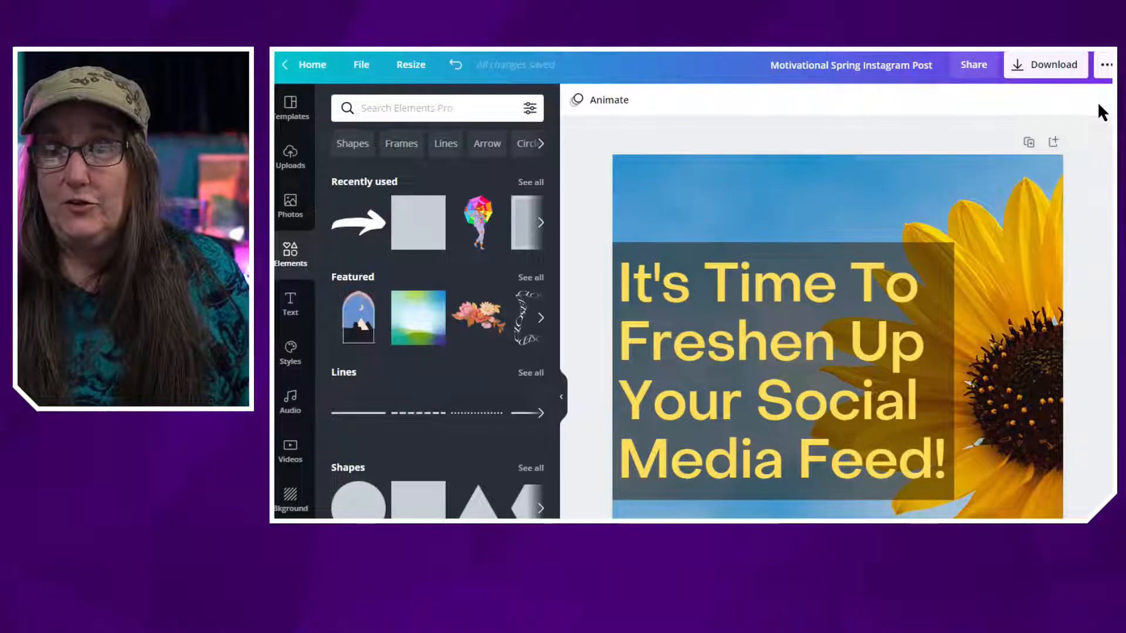
- Prepare a post to the Your Tech Coach Facebook page captioned "It's time to try something new with your social media!"
left_click(1107, 70)
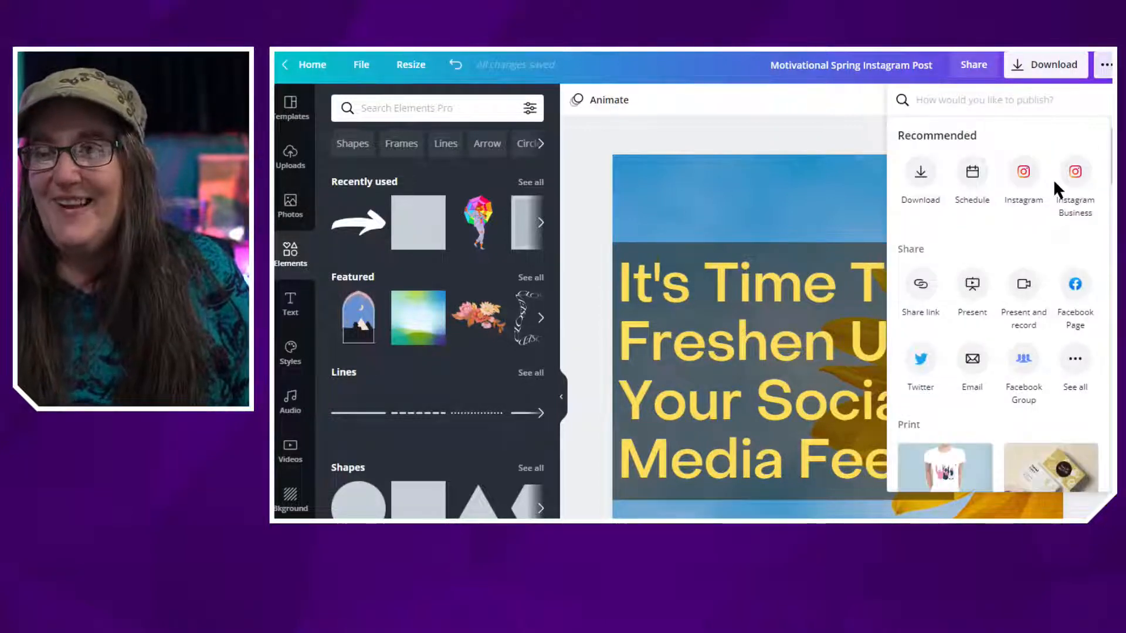
left_click(1077, 286)
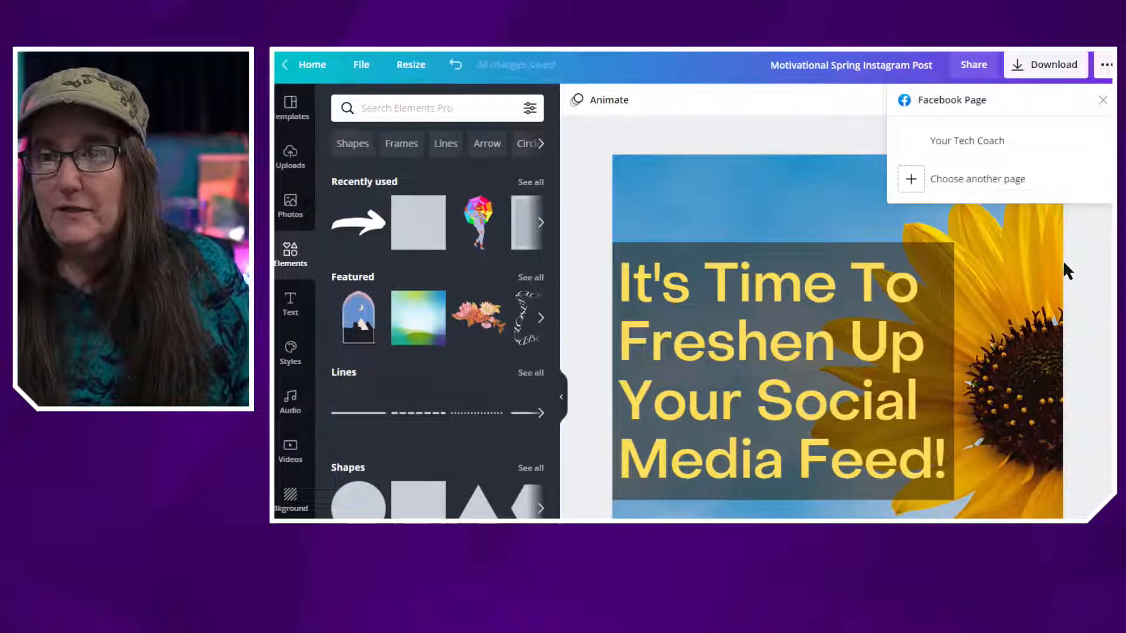
left_click(965, 150)
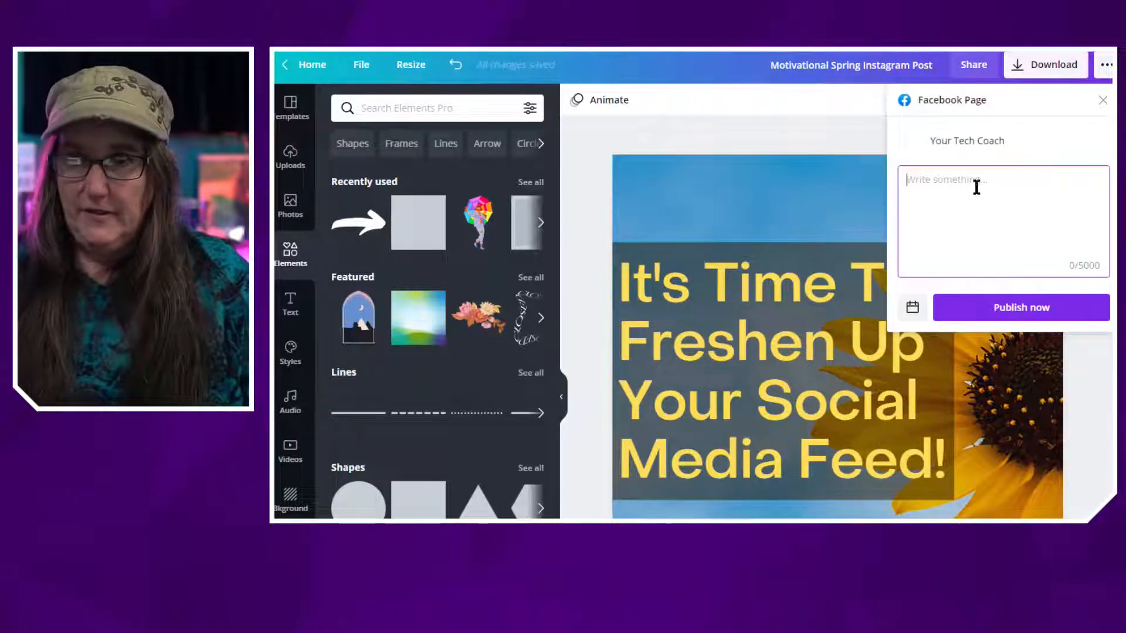
type("It's ")
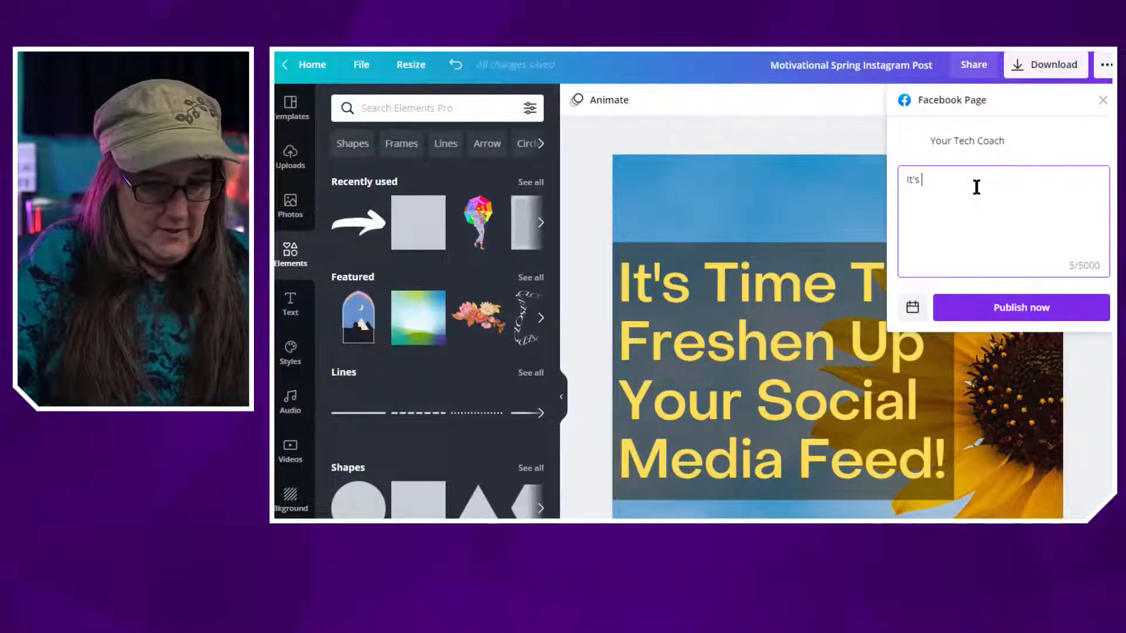
type("time to try")
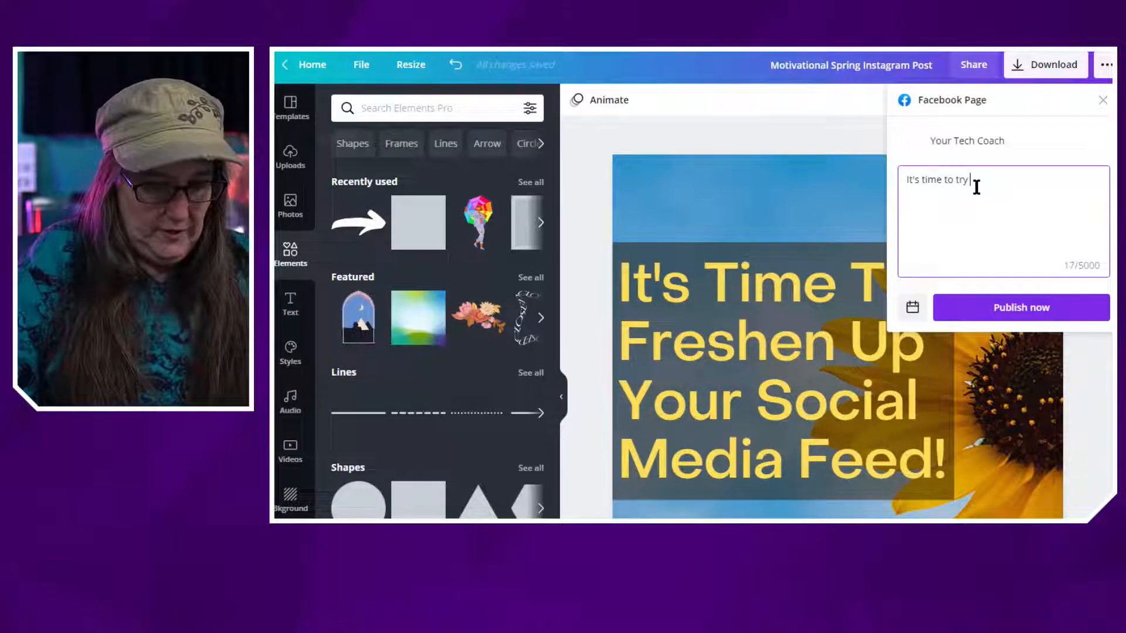
type(" someh")
key("BackSpace")
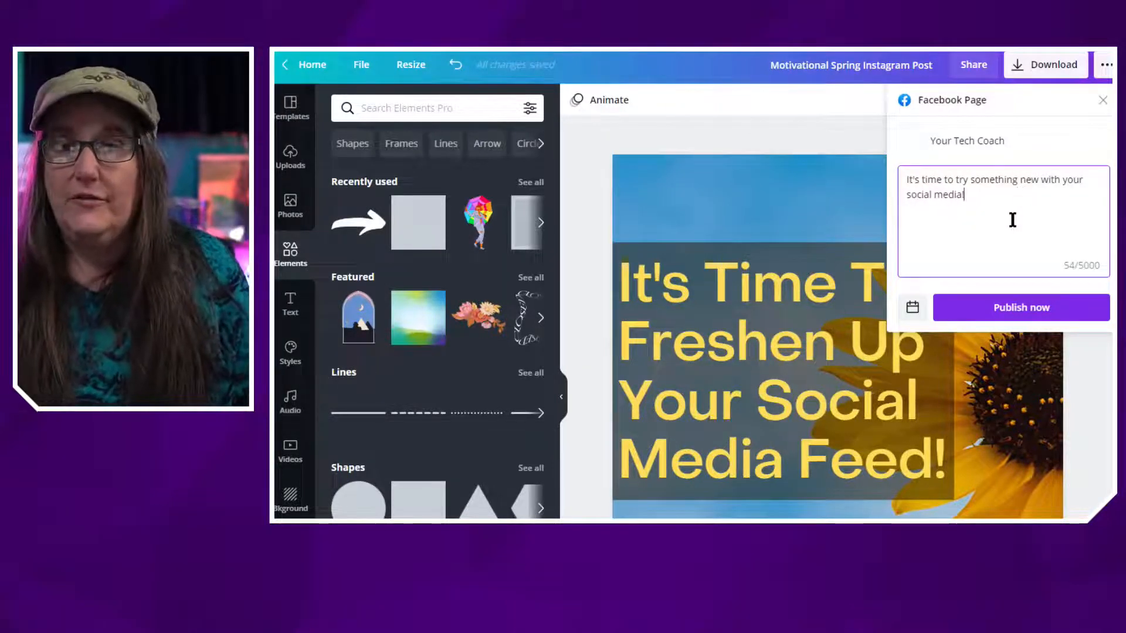
- Check the scheduling calendar for the Facebook post without setting a date, and publish the post immediately
left_click(914, 309)
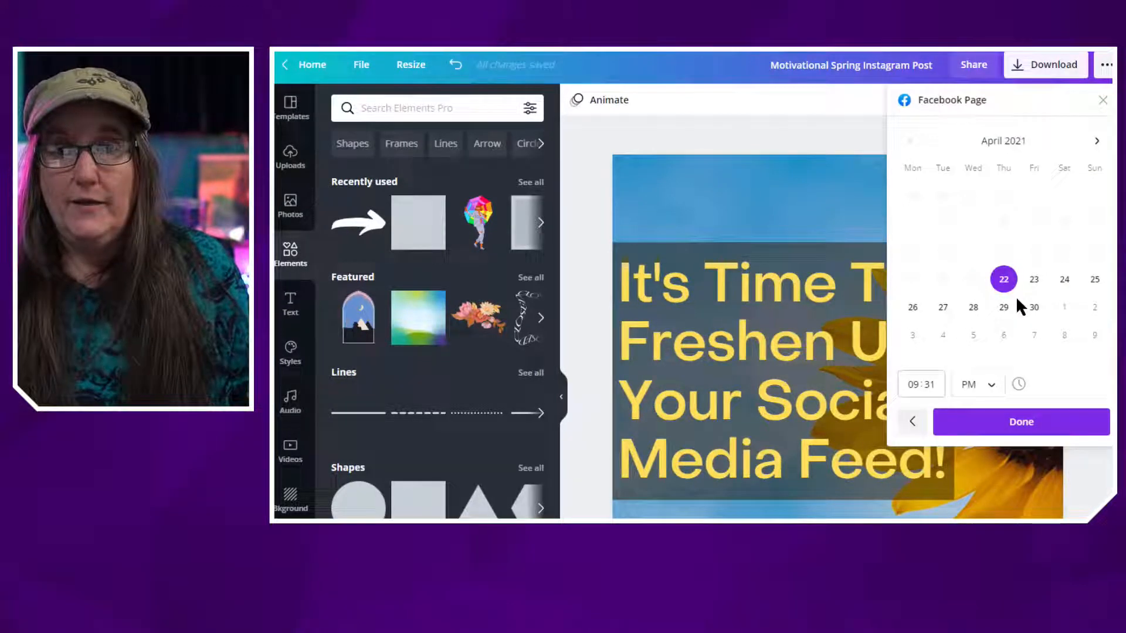
left_click(914, 421)
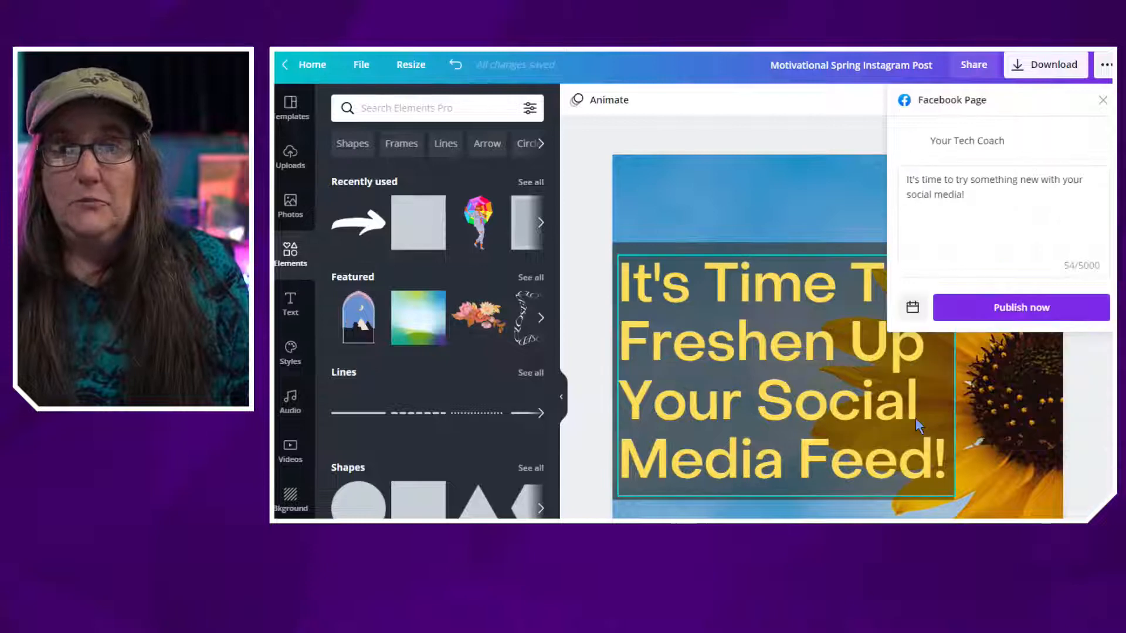
left_click(966, 252)
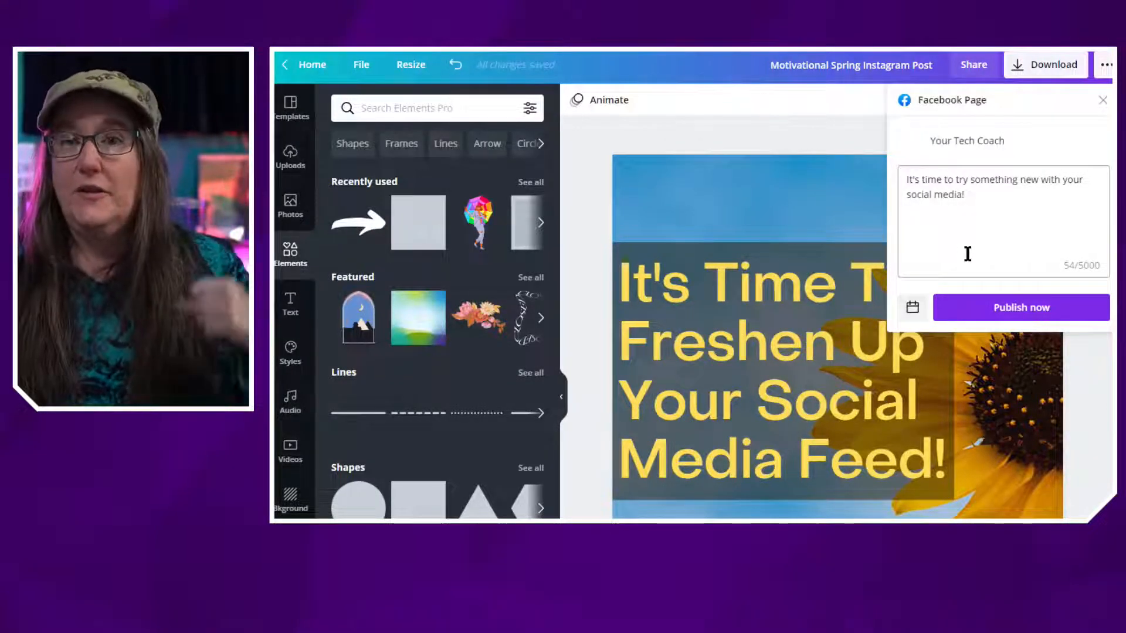
left_click(1041, 314)
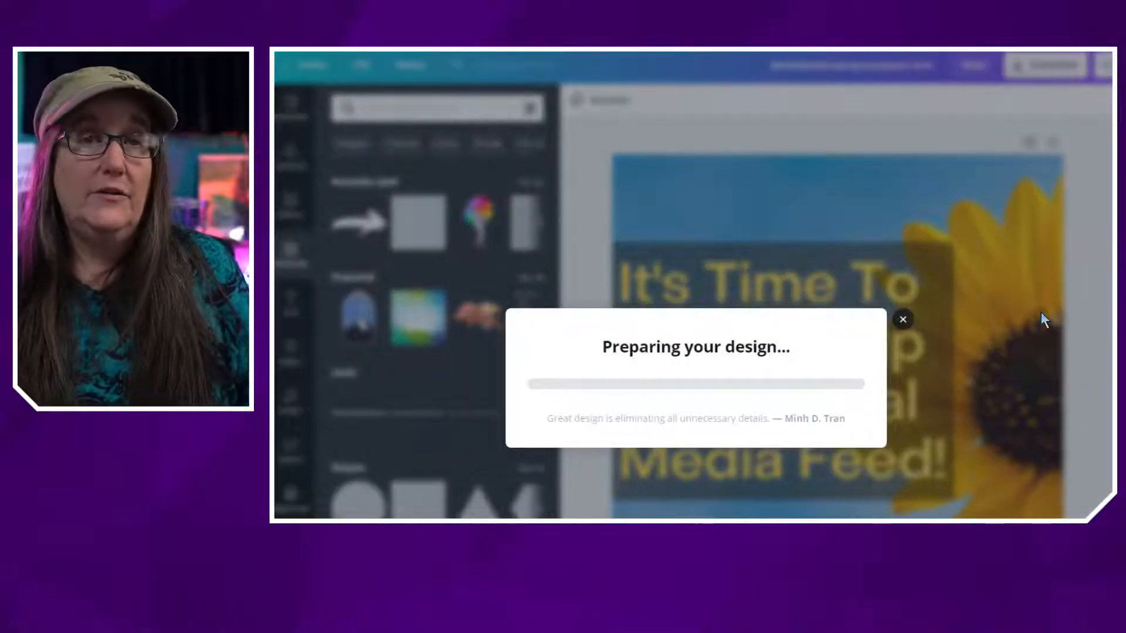